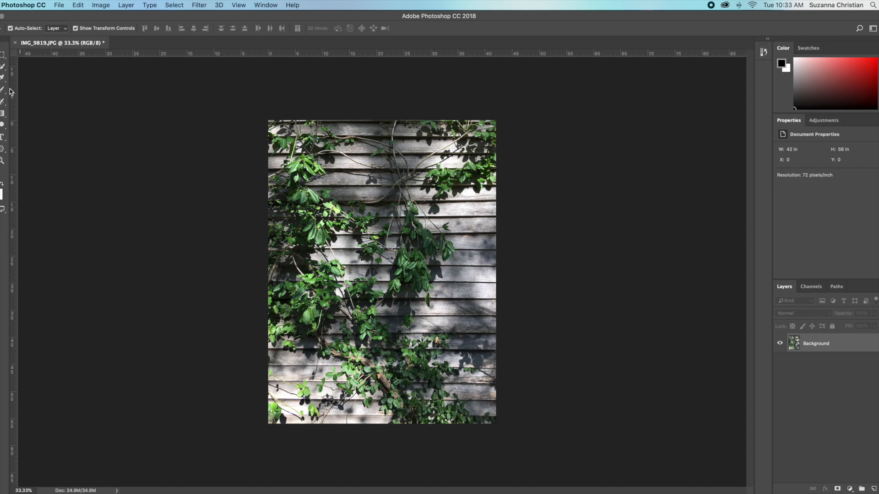
- Crop the photo to 4 × 4 in at 300 px/in using W x H x Resolution, framing the upper part of the vine-covered wall
{"action": "key", "text": "c"}
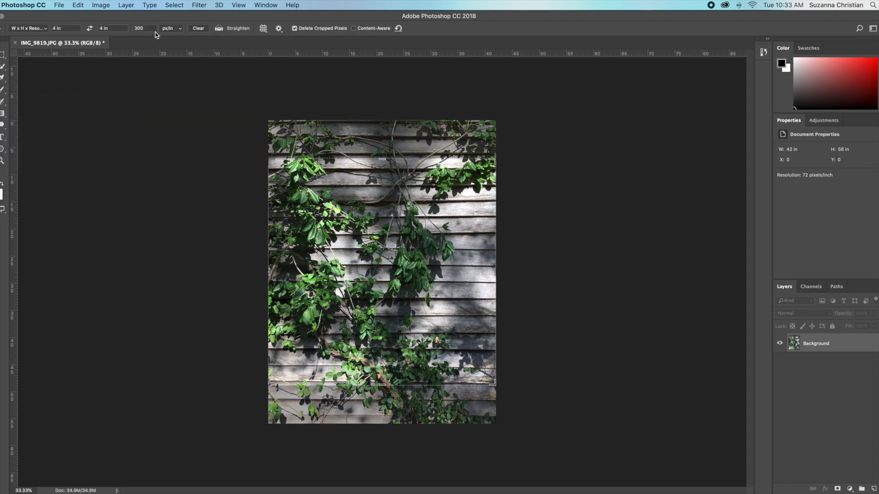
{"action": "left_click", "coordinate": [42, 29]}
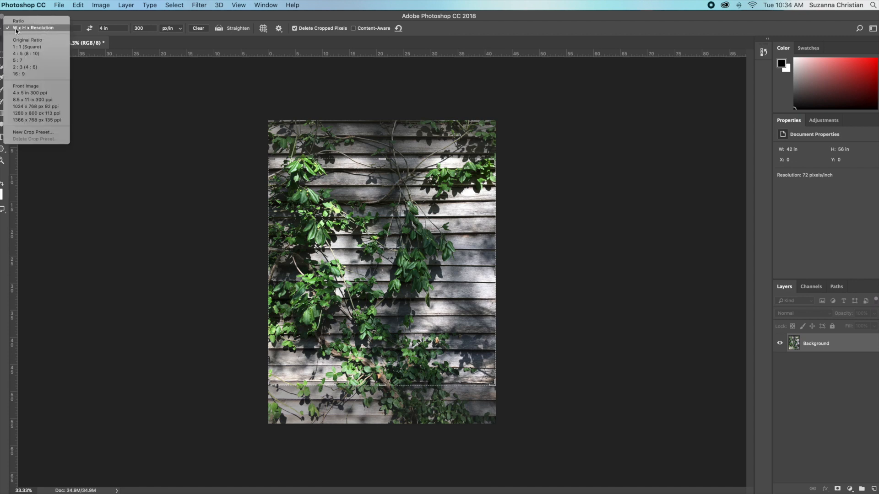
{"action": "left_click", "coordinate": [41, 28]}
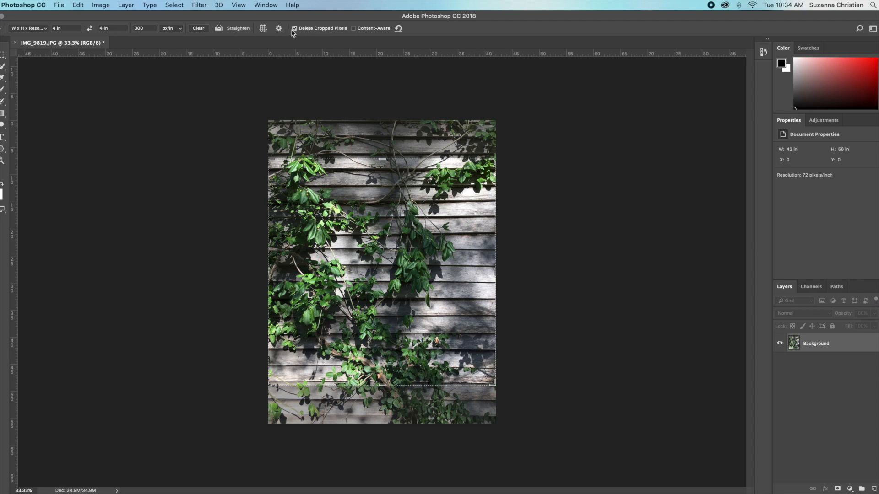
{"action": "left_click", "coordinate": [391, 266]}
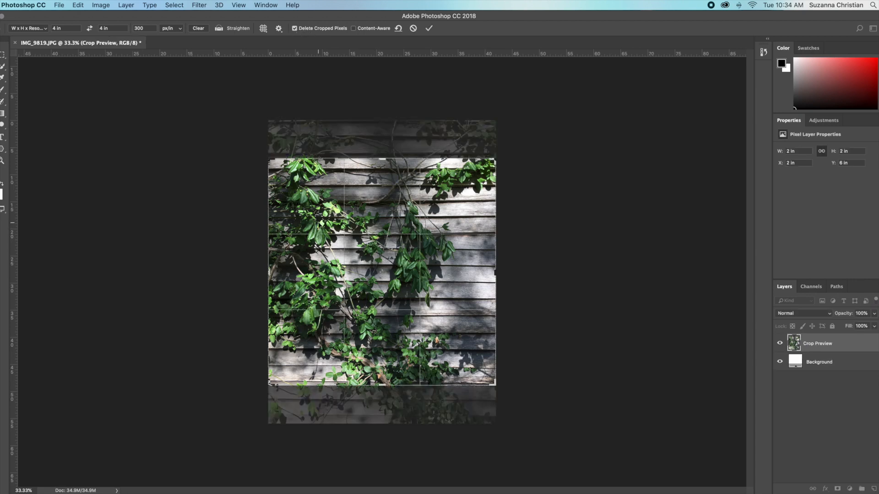
{"action": "left_click", "coordinate": [270, 160]}
{"action": "mouse_move", "coordinate": [270, 161]}
{"action": "left_mouse_down"}
{"action": "mouse_move", "coordinate": [321, 213]}
{"action": "mouse_move", "coordinate": [270, 163]}
{"action": "left_mouse_up"}
{"action": "left_click_drag", "start_coordinate": [401, 211], "coordinate": [400, 249]}
{"action": "key", "text": "super+r"}
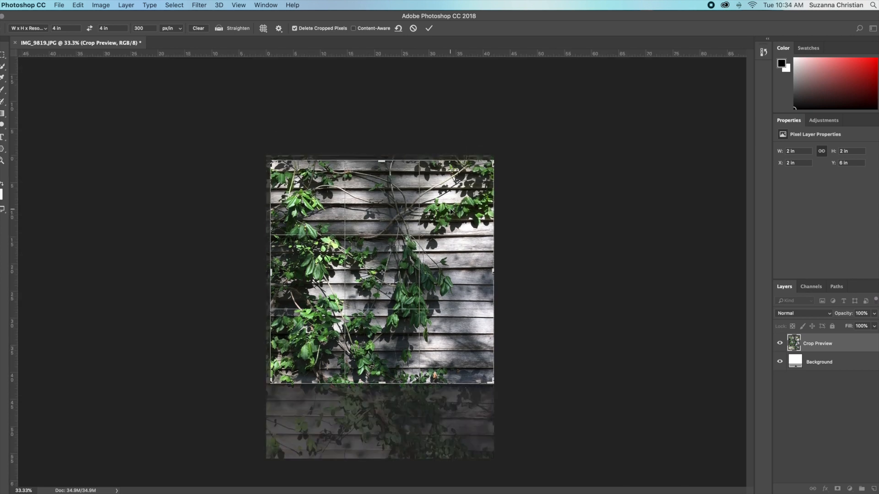
{"action": "left_click_drag", "start_coordinate": [385, 383], "coordinate": [384, 369]}
{"action": "left_click_drag", "start_coordinate": [410, 313], "coordinate": [412, 314]}
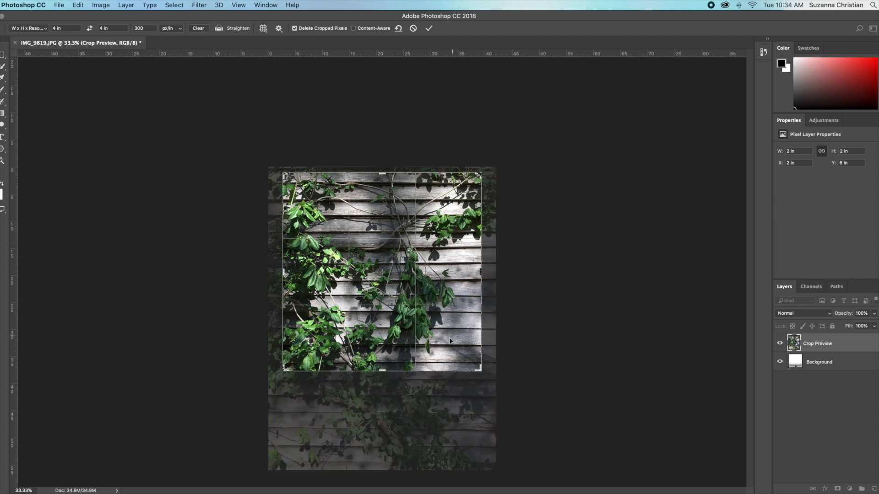
{"action": "left_click_drag", "start_coordinate": [457, 338], "coordinate": [450, 337]}
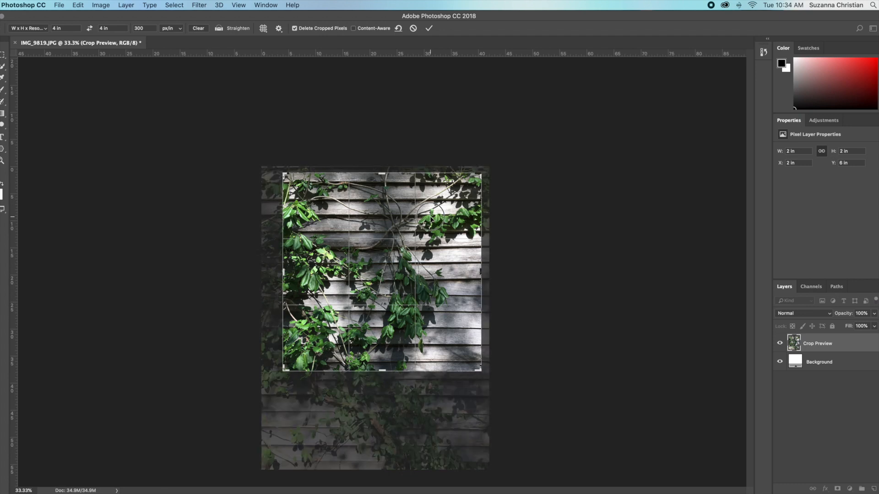
{"action": "key", "text": "Return"}
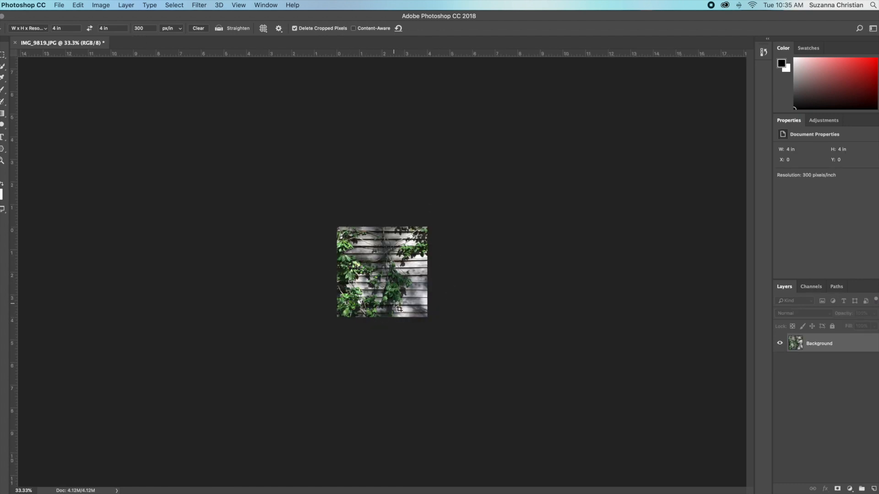
- Create a new 8 × 8 in document at 300 pixels/inch in RGB Color with a white background
{"action": "left_click", "coordinate": [59, 5]}
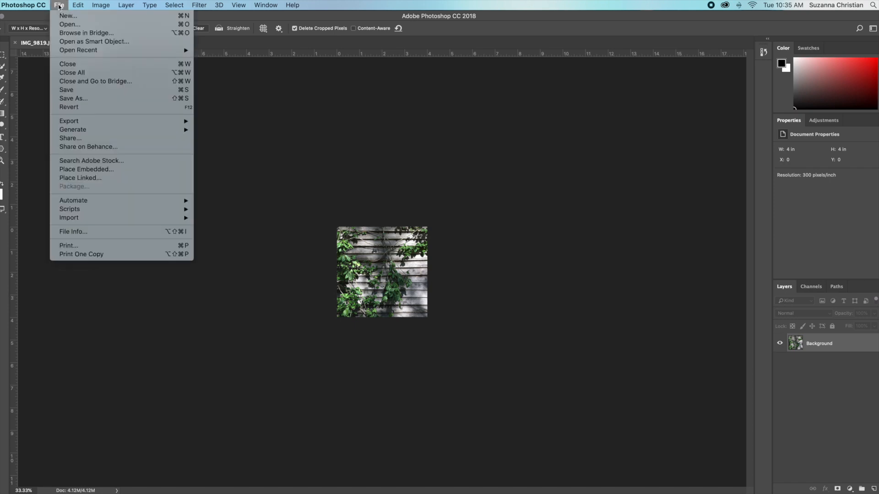
{"action": "left_click", "coordinate": [68, 16]}
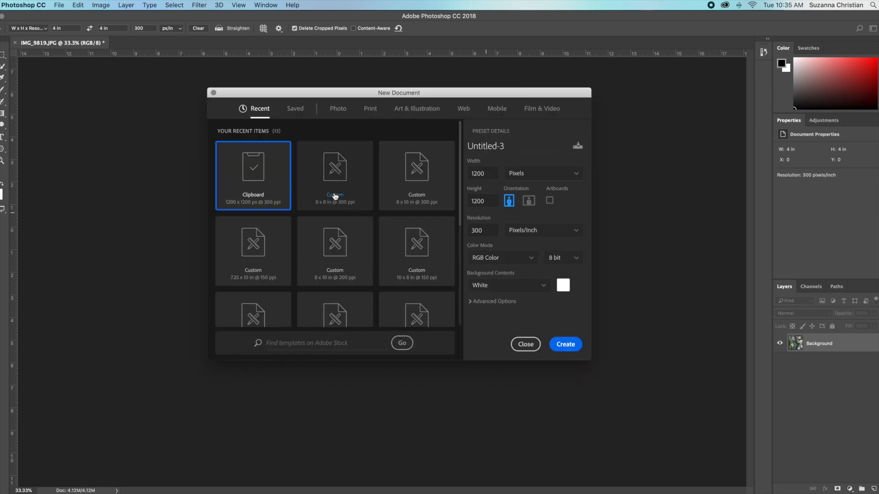
{"action": "left_click", "coordinate": [345, 190]}
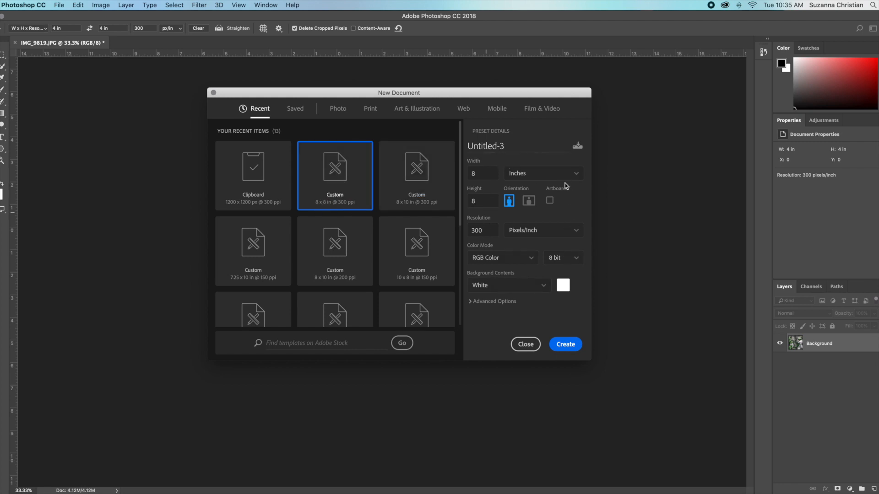
{"action": "left_click", "coordinate": [575, 176]}
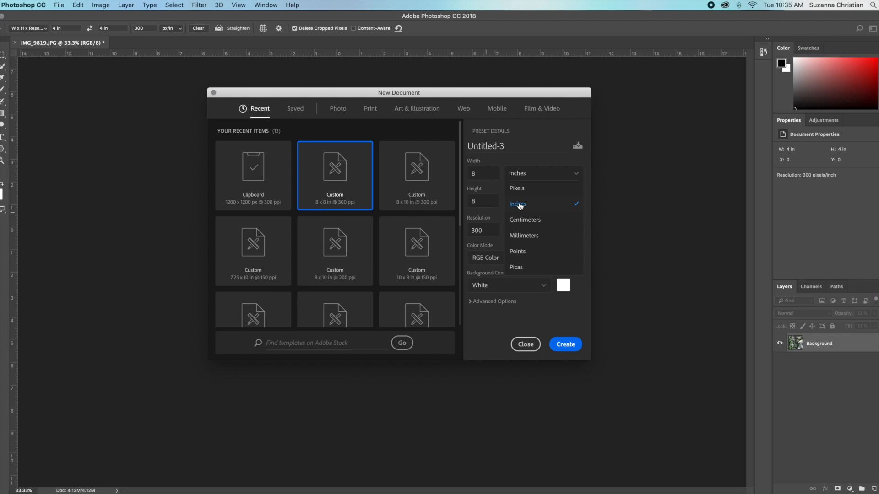
{"action": "left_click", "coordinate": [520, 206]}
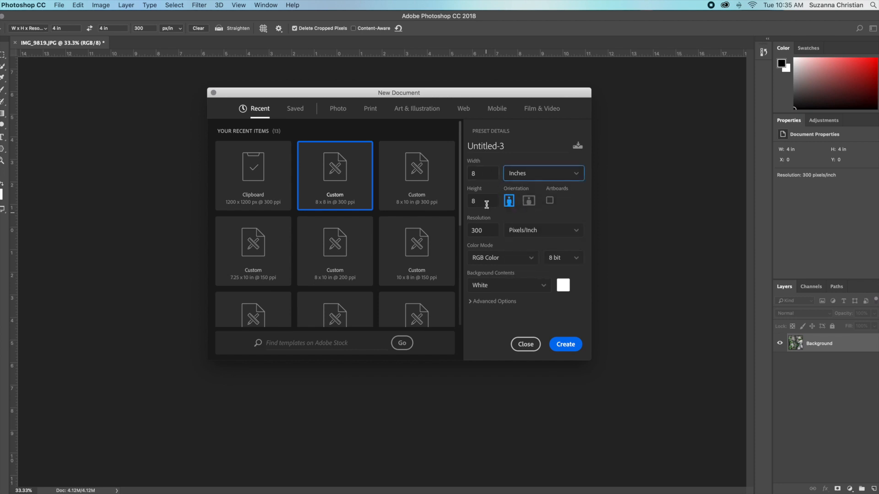
{"action": "left_click", "coordinate": [565, 344]}
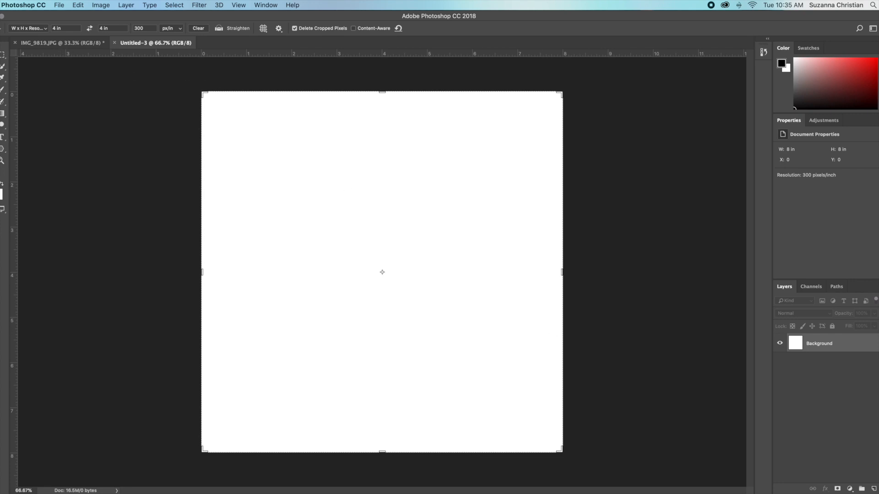
- Move the cropped photo from IMG_9819.JPG into the new document and align it with the canvas's upper-left corner
{"action": "key", "text": "v"}
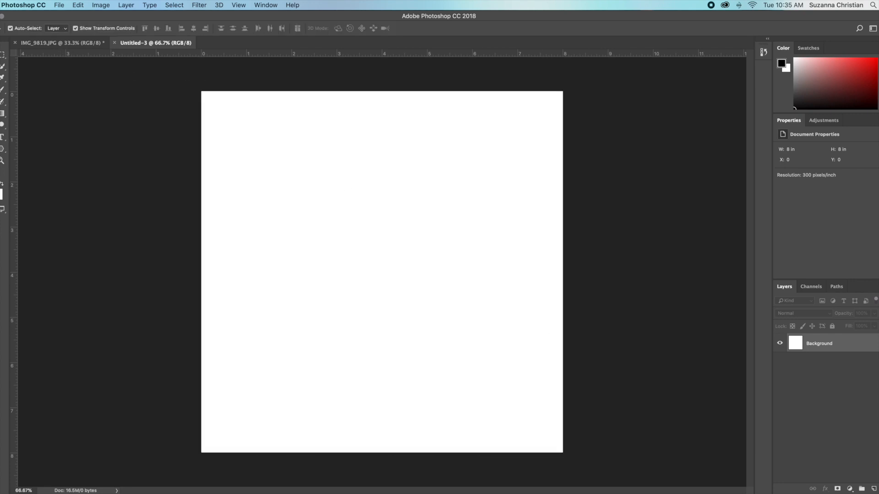
{"action": "left_click", "coordinate": [72, 44]}
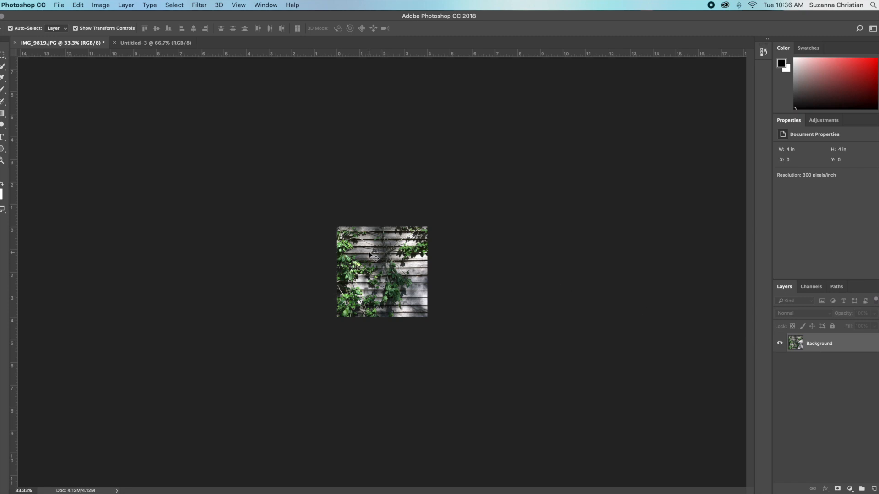
{"action": "left_click", "coordinate": [355, 246]}
{"action": "left_click_drag", "start_coordinate": [356, 247], "coordinate": [328, 207]}
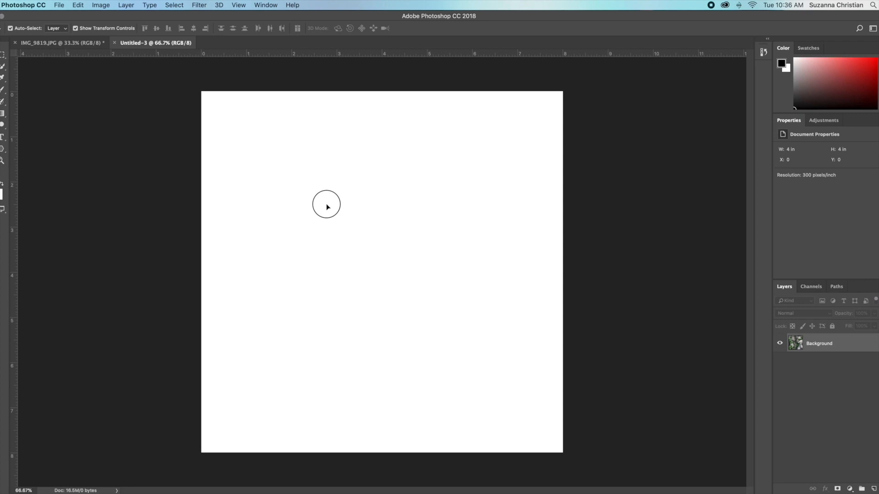
{"action": "left_click_drag", "start_coordinate": [328, 207], "coordinate": [328, 207]}
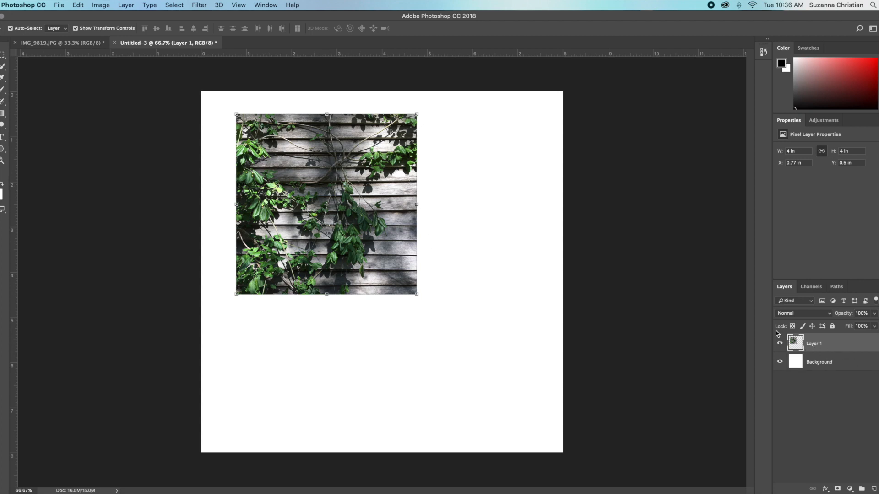
{"action": "left_click_drag", "start_coordinate": [389, 273], "coordinate": [361, 256]}
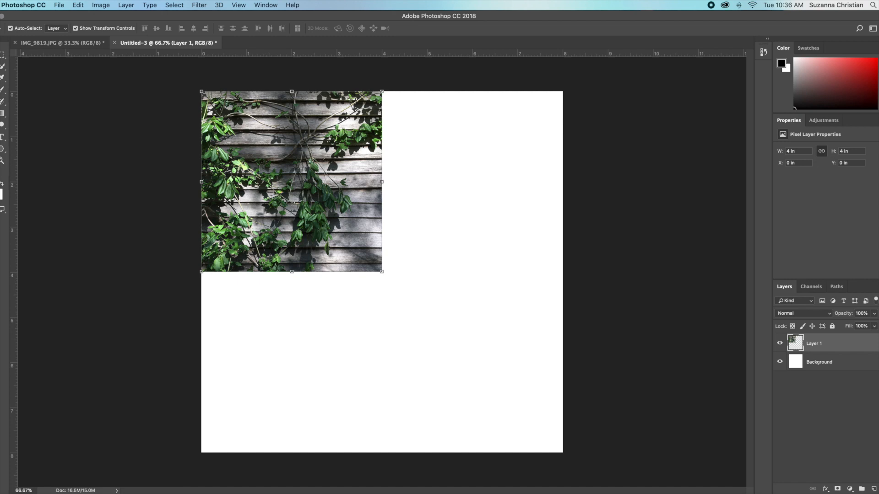
- Fill the canvas's upper-right quarter with a horizontally flipped duplicate of the photo layer
{"action": "left_click_drag", "start_coordinate": [861, 346], "coordinate": [874, 489]}
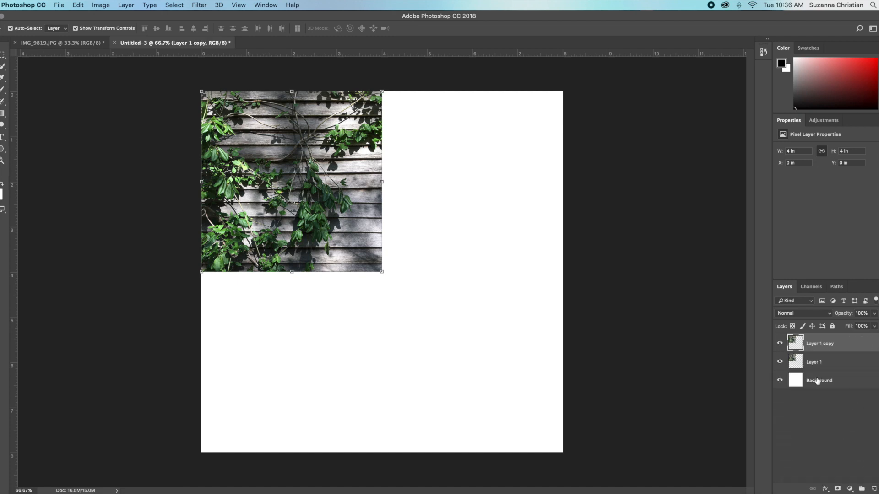
{"action": "left_click_drag", "start_coordinate": [339, 206], "coordinate": [518, 207]}
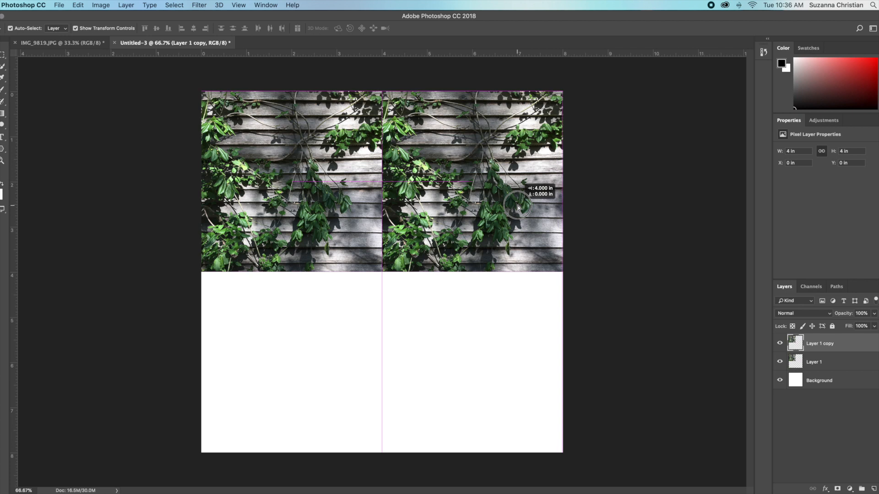
{"action": "left_click_drag", "start_coordinate": [518, 208], "coordinate": [518, 207]}
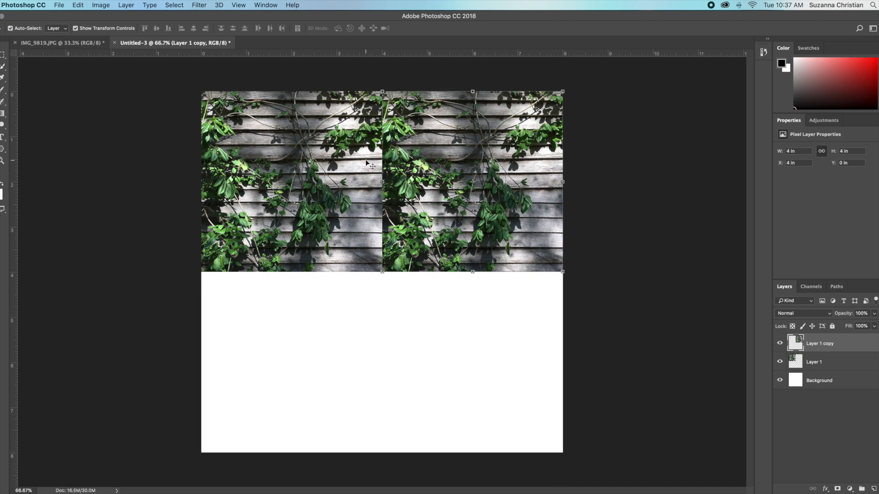
{"action": "left_click", "coordinate": [77, 5]}
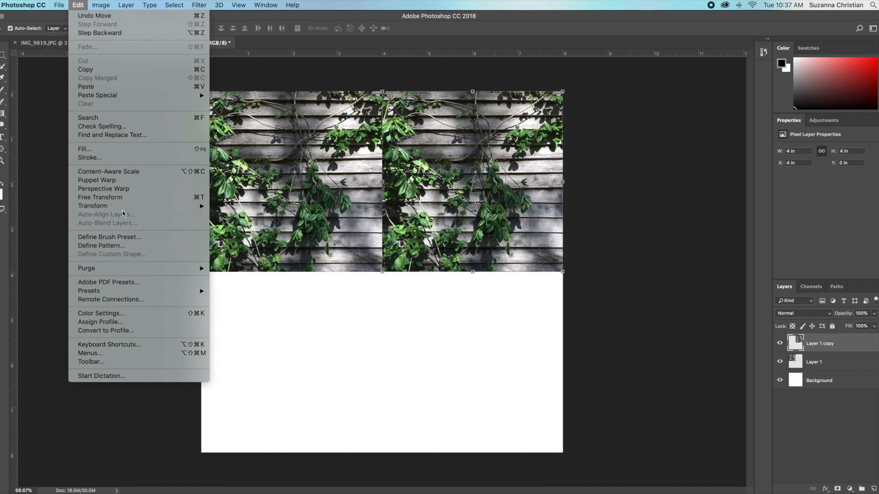
{"action": "mouse_move", "coordinate": [128, 206]}
{"action": "left_click", "coordinate": [231, 307]}
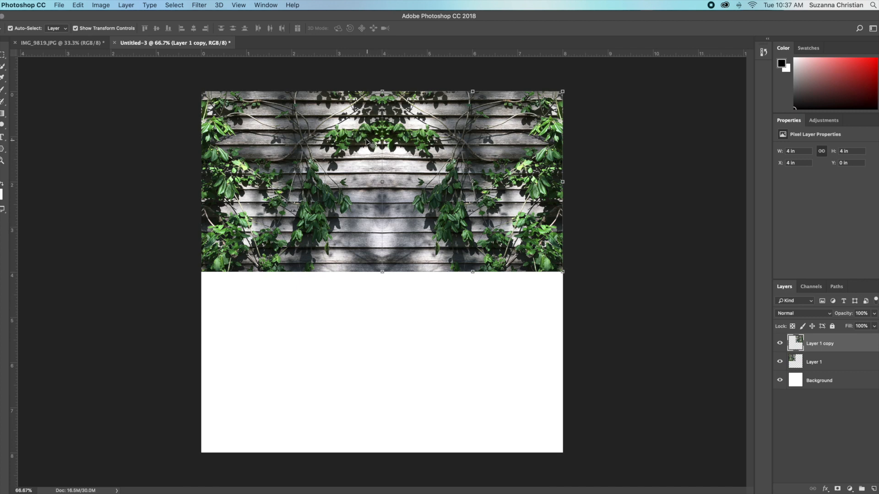
- Move both photo tiles straight down into the lower half of the canvas
{"action": "left_click_drag", "start_coordinate": [501, 235], "coordinate": [501, 416]}
{"action": "left_click_drag", "start_coordinate": [341, 264], "coordinate": [380, 429]}
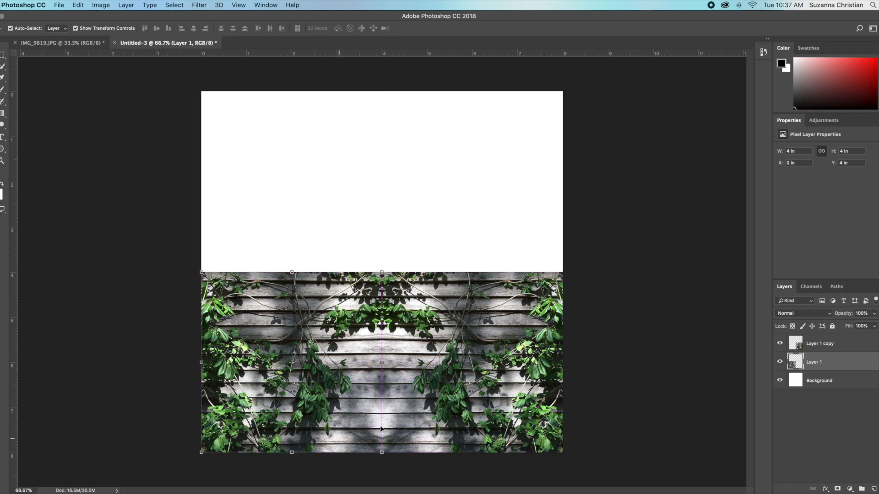
{"action": "left_click", "coordinate": [428, 208]}
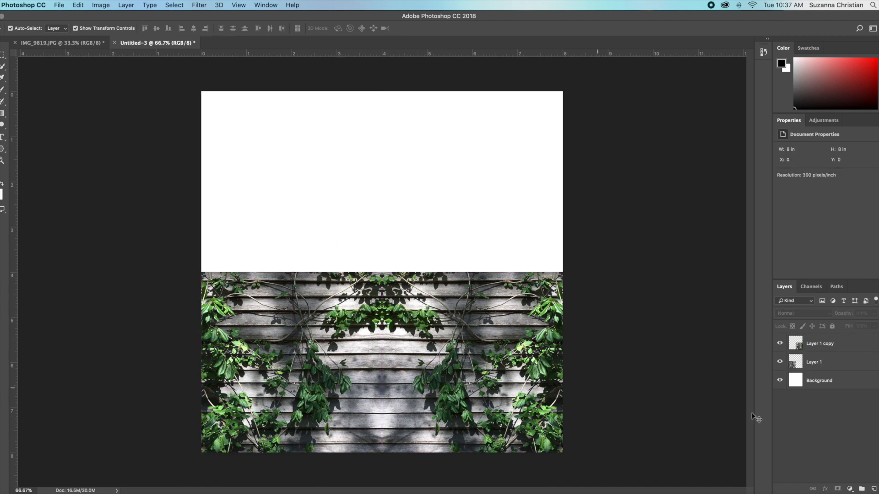
- Fill the canvas's upper-right quarter with a vertically flipped duplicate of the lower-right tile
{"action": "left_click", "coordinate": [453, 321]}
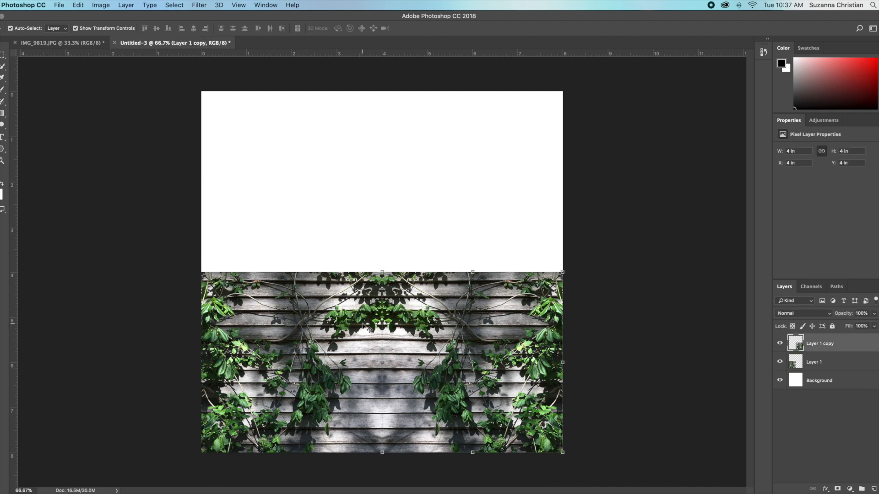
{"action": "left_click_drag", "start_coordinate": [871, 349], "coordinate": [874, 489]}
{"action": "left_click_drag", "start_coordinate": [460, 272], "coordinate": [460, 138]}
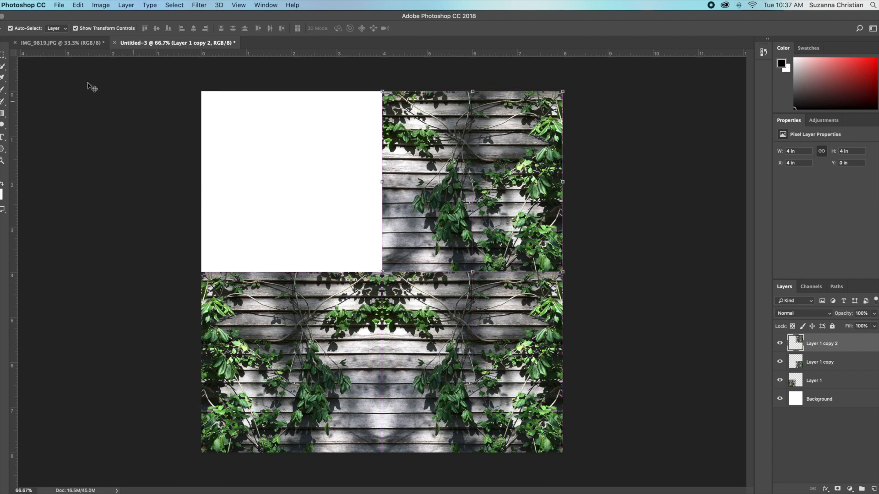
{"action": "left_click", "coordinate": [72, 6]}
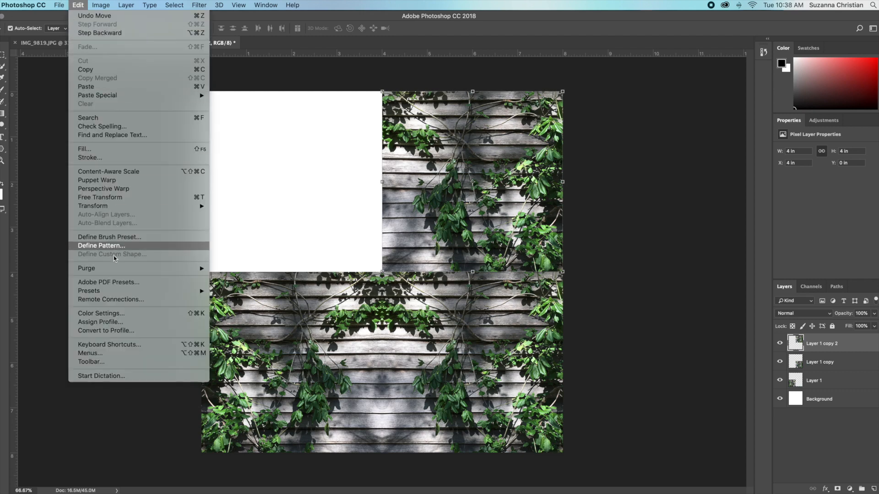
{"action": "mouse_move", "coordinate": [110, 206]}
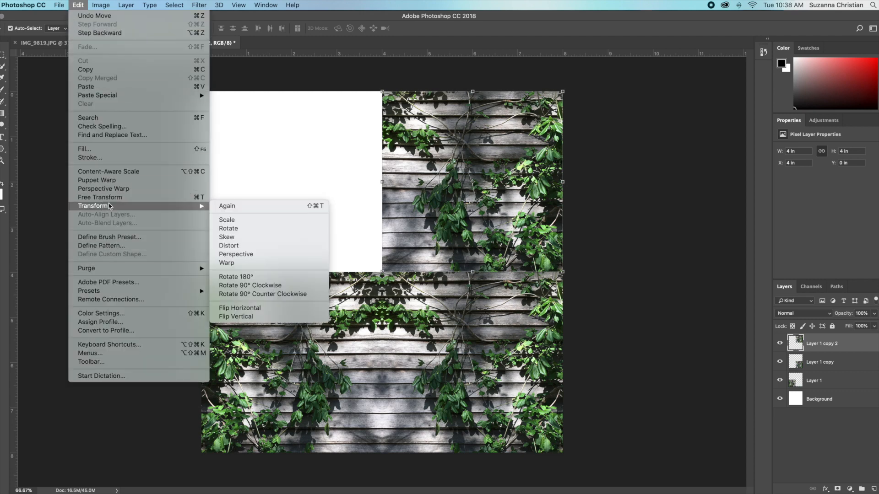
{"action": "left_click", "coordinate": [260, 316]}
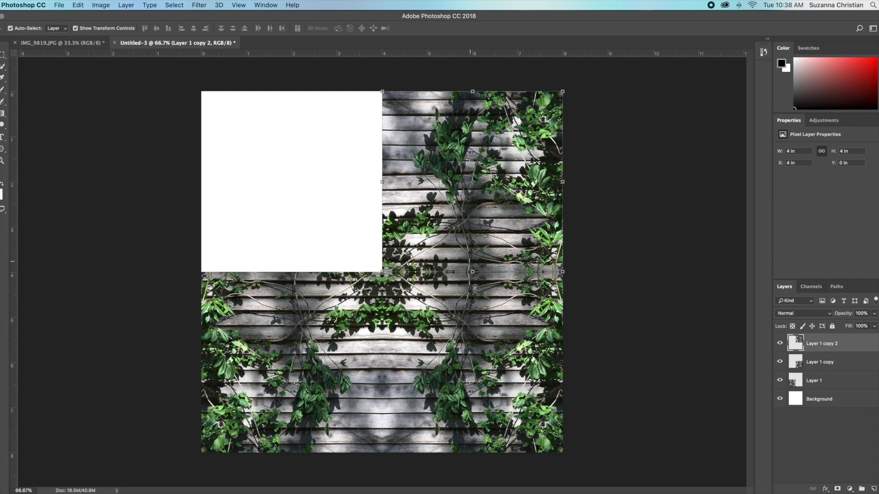
- Fill the canvas's upper-left quarter with a horizontally flipped duplicate of the upper-right tile
{"action": "left_click_drag", "start_coordinate": [876, 346], "coordinate": [873, 489]}
{"action": "left_click_drag", "start_coordinate": [484, 178], "coordinate": [305, 180]}
{"action": "left_click", "coordinate": [77, 5]}
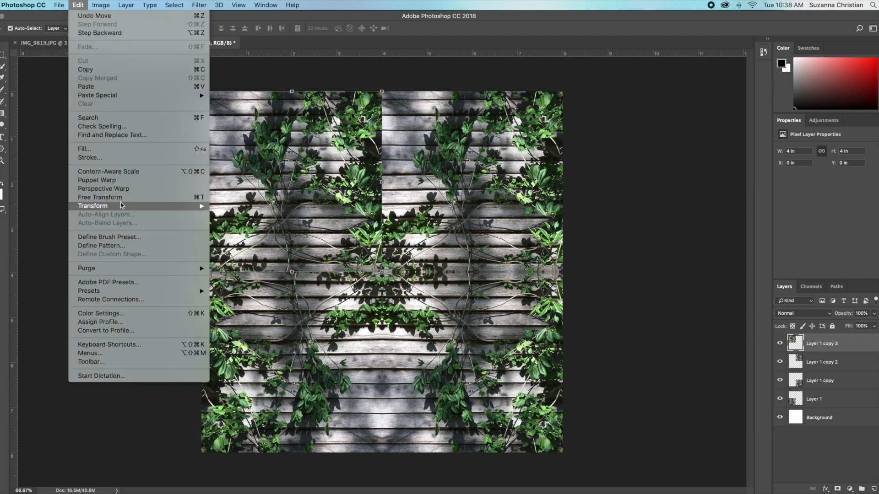
{"action": "mouse_move", "coordinate": [123, 206]}
{"action": "left_click", "coordinate": [240, 308]}
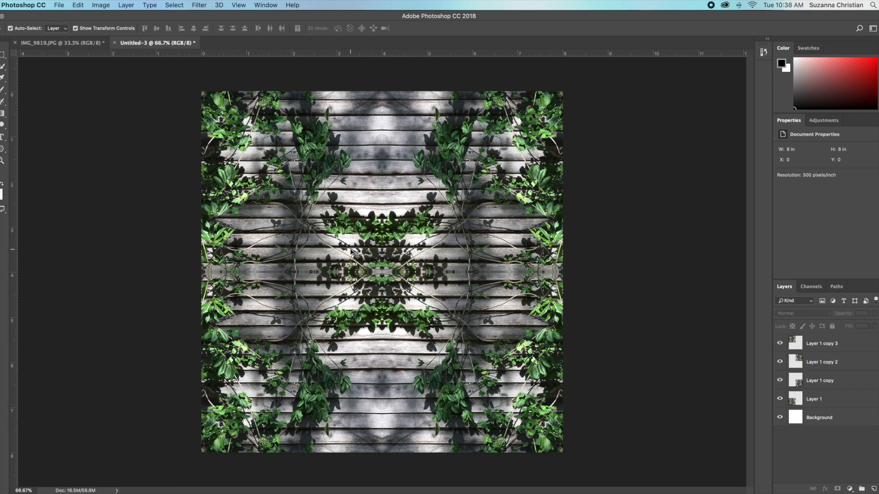
- Create another blank document of 8 × 8 in at 300 pixels/inch with a white background
{"action": "left_click", "coordinate": [59, 5]}
{"action": "left_click", "coordinate": [398, 185]}
{"action": "key", "text": "super+n"}
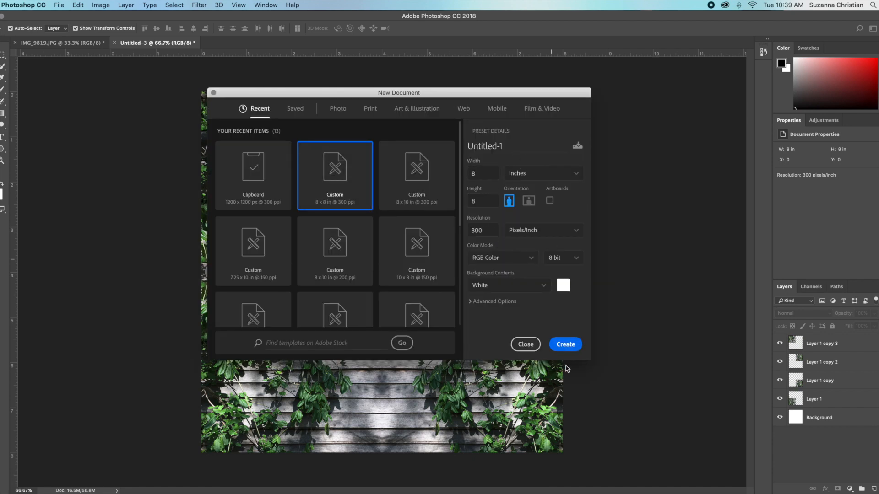
{"action": "left_click", "coordinate": [566, 346]}
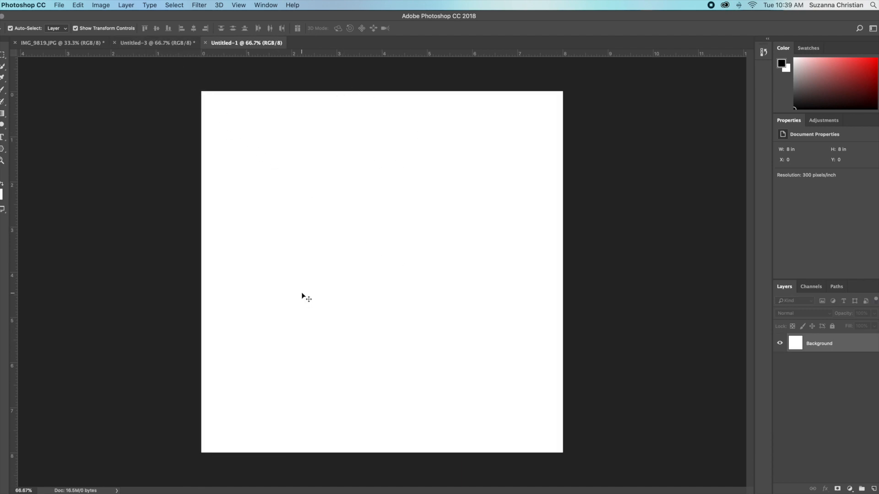
- Divide the blank 8 × 8 in canvas into quarters with a vertical guide at 4 in and a horizontal guide through its centre
{"action": "left_click", "coordinate": [166, 43]}
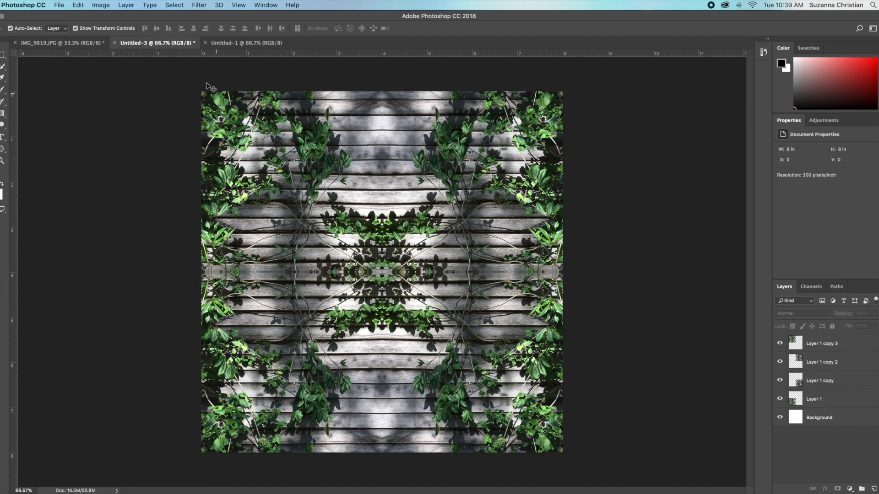
{"action": "left_click", "coordinate": [258, 42]}
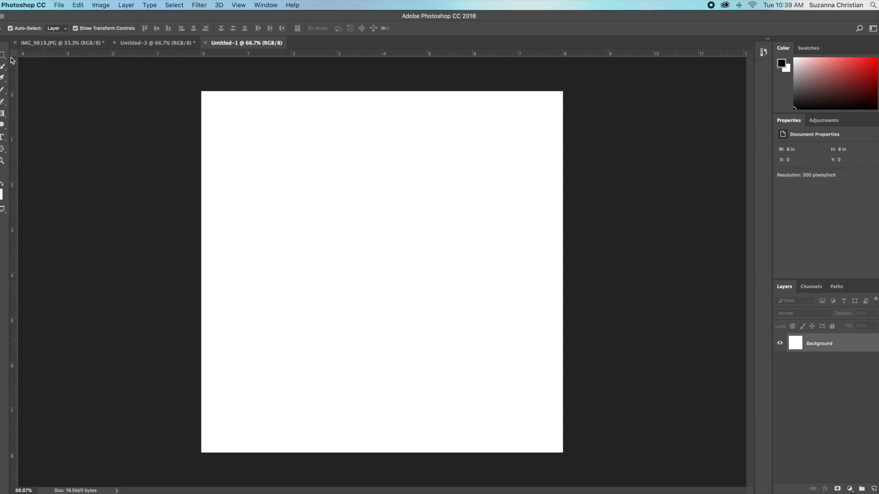
{"action": "left_click", "coordinate": [266, 5]}
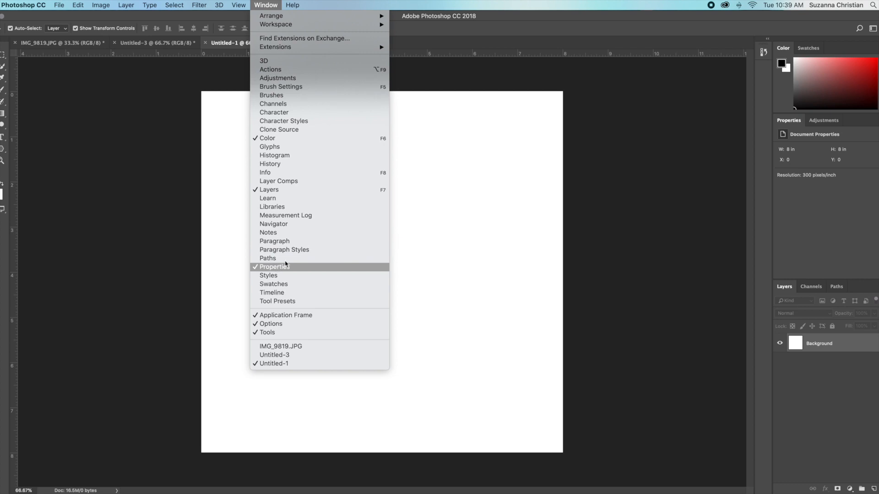
{"action": "mouse_move", "coordinate": [238, 5]}
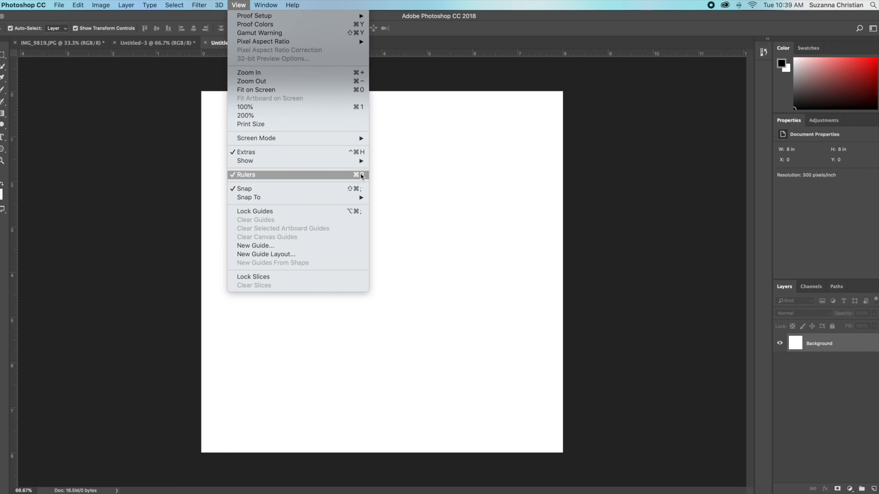
{"action": "left_click", "coordinate": [233, 5]}
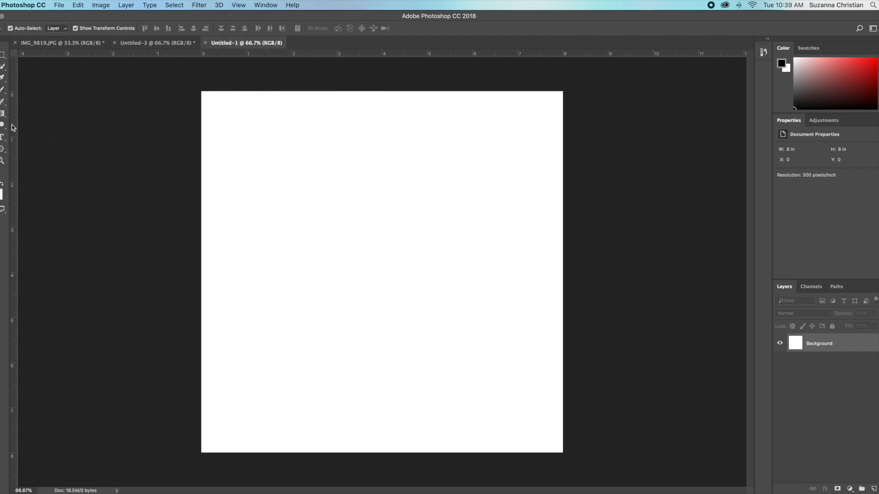
{"action": "left_click_drag", "start_coordinate": [14, 130], "coordinate": [379, 170]}
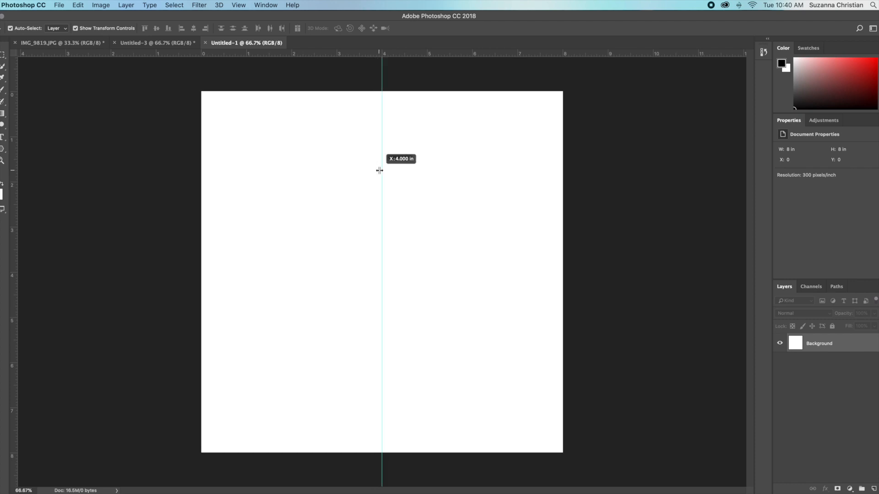
{"action": "left_click_drag", "start_coordinate": [362, 54], "coordinate": [357, 274]}
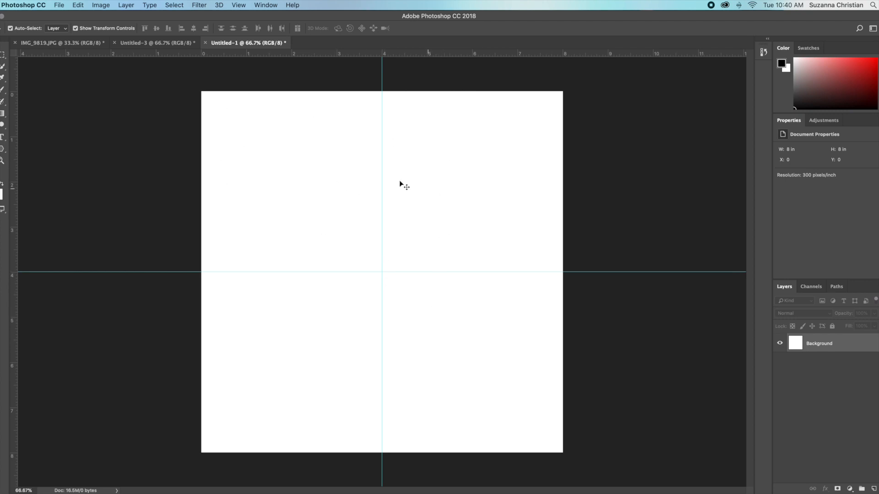
- Copy the 4 × 4 in photo from IMG_9819.JPG into the upper-left quarter of the new document
{"action": "left_click", "coordinate": [52, 42]}
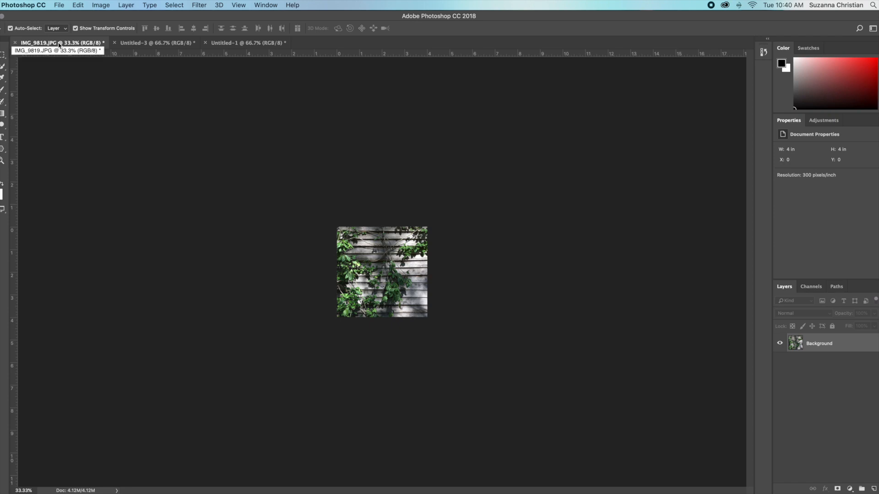
{"action": "left_click_drag", "start_coordinate": [392, 254], "coordinate": [285, 183]}
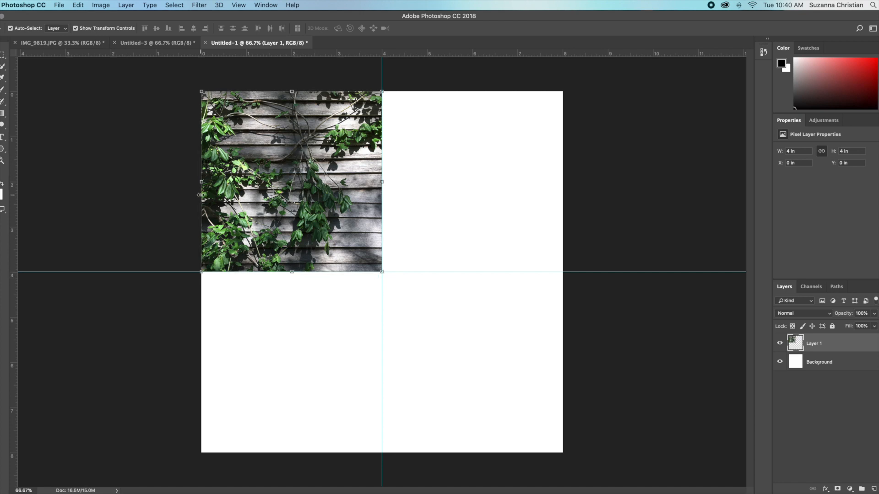
- Create a black polygon with 3 sides, 100 px wide and 100 px high, in the canvas's upper-right quarter
{"action": "left_click", "coordinate": [3, 152]}
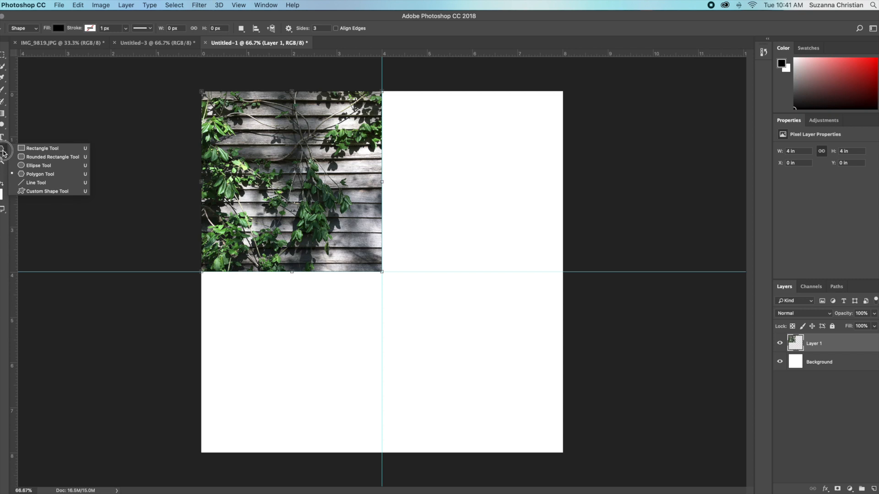
{"action": "left_click", "coordinate": [49, 174]}
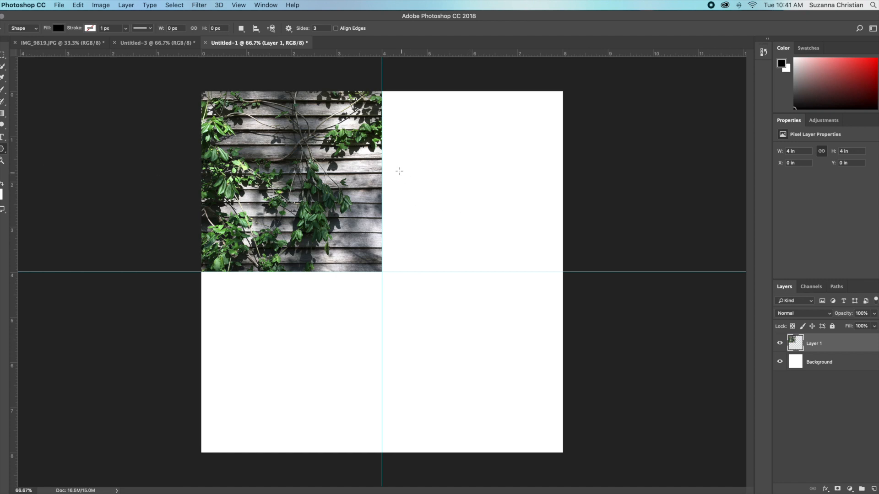
{"action": "left_click", "coordinate": [431, 194]}
{"action": "left_click_drag", "start_coordinate": [446, 191], "coordinate": [461, 129]}
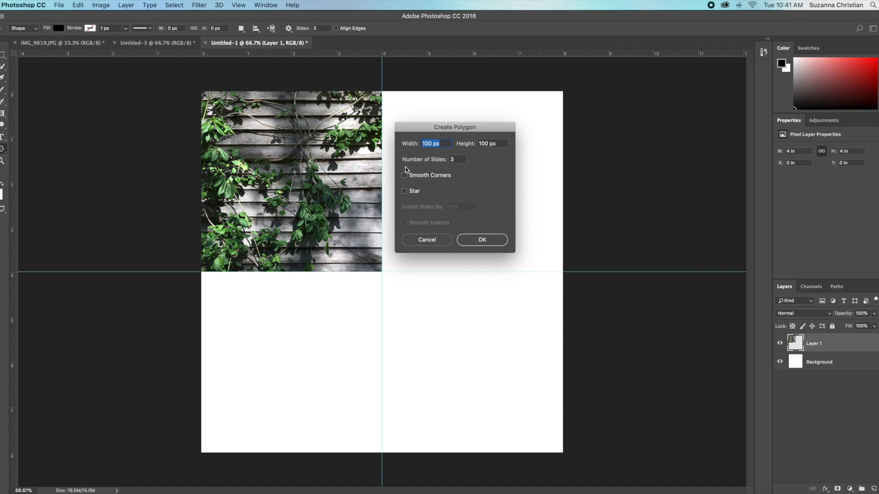
{"action": "double_click", "coordinate": [453, 159]}
{"action": "left_click", "coordinate": [494, 243]}
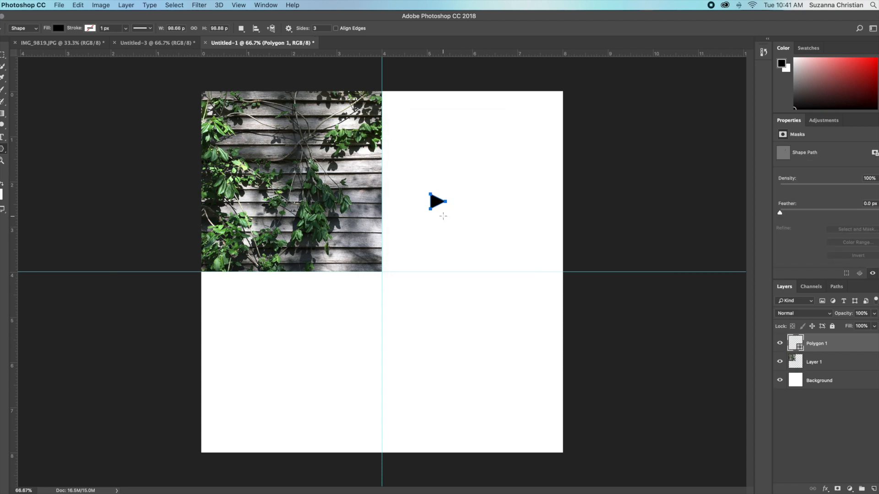
- Enlarge the black triangle to about 422 px wide and move it over the middle of the photo tile
{"action": "key", "text": "v"}
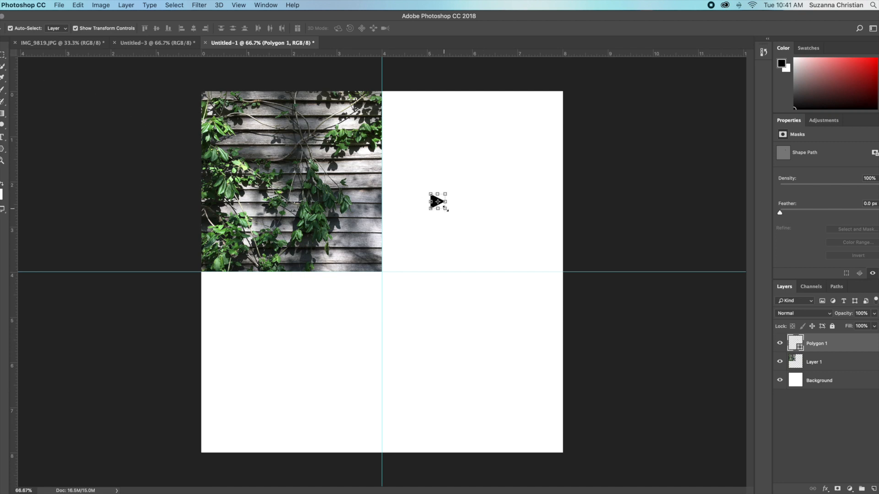
{"action": "left_click_drag", "start_coordinate": [446, 209], "coordinate": [499, 254]}
{"action": "left_click_drag", "start_coordinate": [446, 221], "coordinate": [275, 163]}
{"action": "key", "text": "Return"}
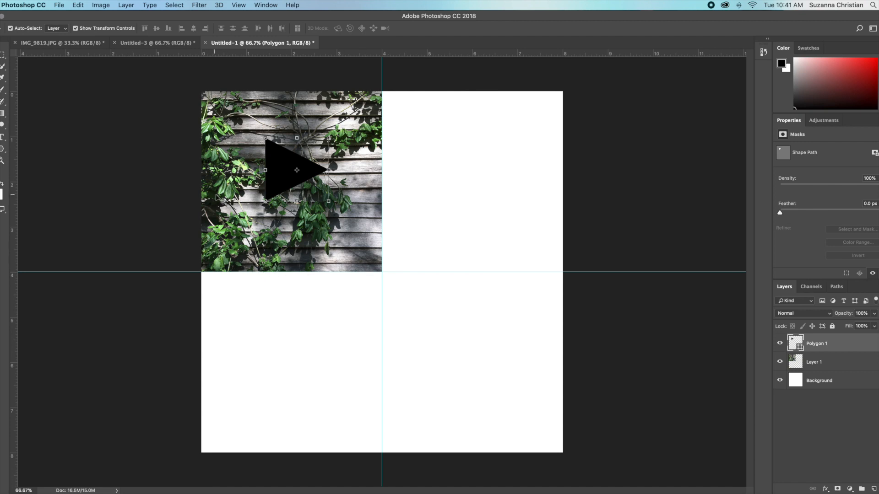
{"action": "left_click", "coordinate": [278, 176]}
{"action": "left_click_drag", "start_coordinate": [278, 176], "coordinate": [260, 188]}
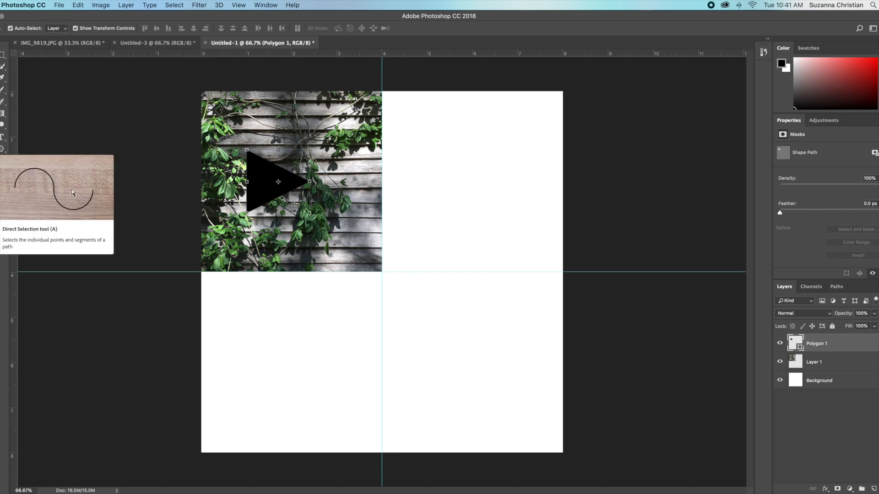
- Pull the triangle's two left anchor points out toward the photo tile's upper-left and lower-left corners with the Direct Selection tool
{"action": "left_click", "coordinate": [5, 148]}
{"action": "left_click_drag", "start_coordinate": [5, 148], "coordinate": [55, 157]}
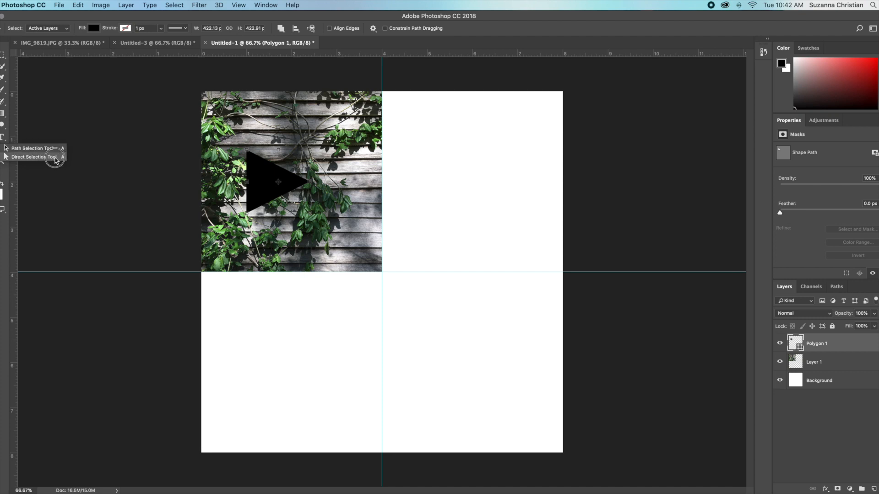
{"action": "left_click_drag", "start_coordinate": [55, 158], "coordinate": [54, 159]}
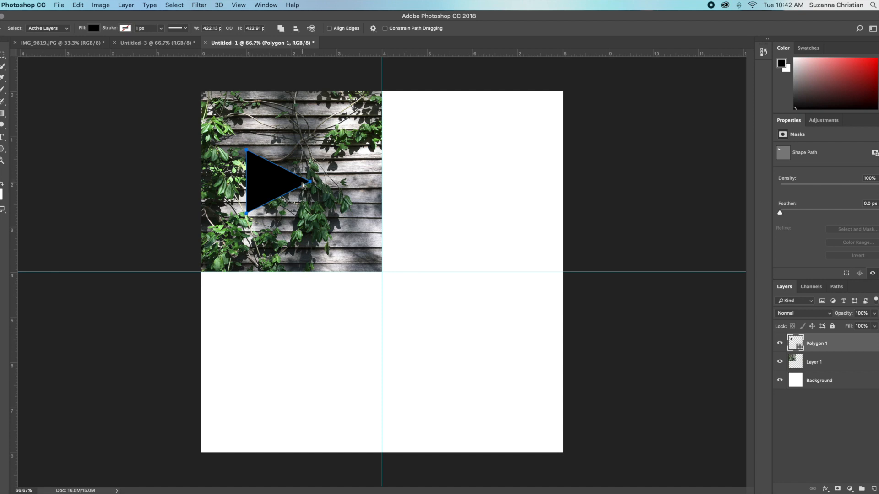
{"action": "left_click", "coordinate": [247, 151]}
{"action": "left_click", "coordinate": [247, 151]}
{"action": "left_click_drag", "start_coordinate": [247, 151], "coordinate": [204, 94]}
{"action": "left_click_drag", "start_coordinate": [247, 213], "coordinate": [214, 273]}
- Add guides along the canvas's left and top edges and snap the triangle's anchor points to the tile's upper-left, lower-left and lower-right corners
{"action": "left_click_drag", "start_coordinate": [13, 224], "coordinate": [200, 238]}
{"action": "left_click_drag", "start_coordinate": [264, 54], "coordinate": [262, 95]}
{"action": "left_click_drag", "start_coordinate": [203, 93], "coordinate": [201, 92]}
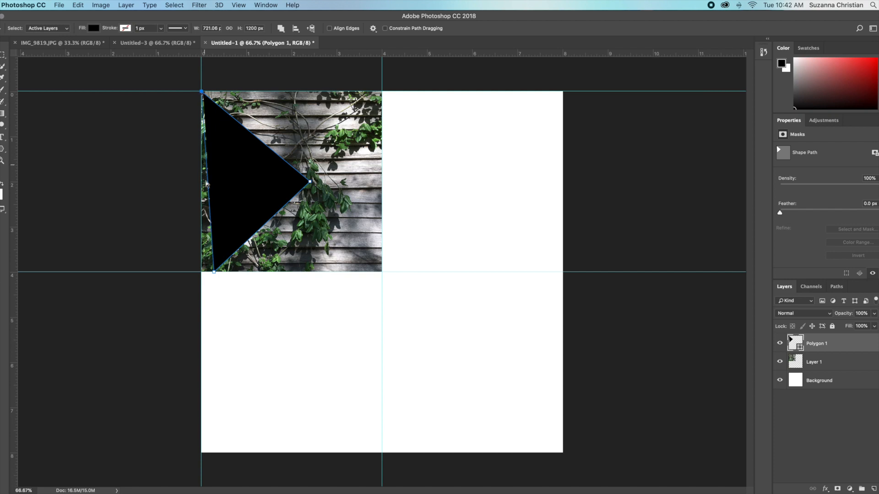
{"action": "left_click_drag", "start_coordinate": [215, 272], "coordinate": [202, 272]}
{"action": "left_click_drag", "start_coordinate": [311, 182], "coordinate": [383, 276]}
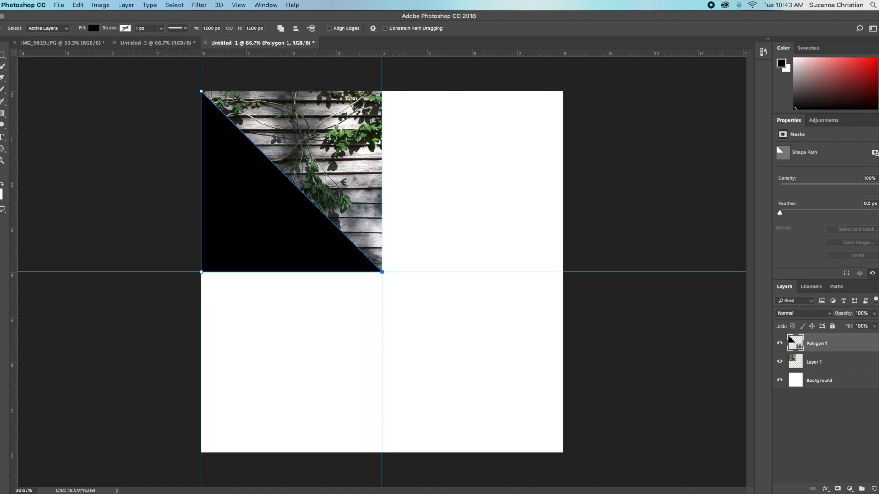
- Load the triangle shape as a selection and hide its layer beneath the photo layer
{"action": "key", "text": "v"}
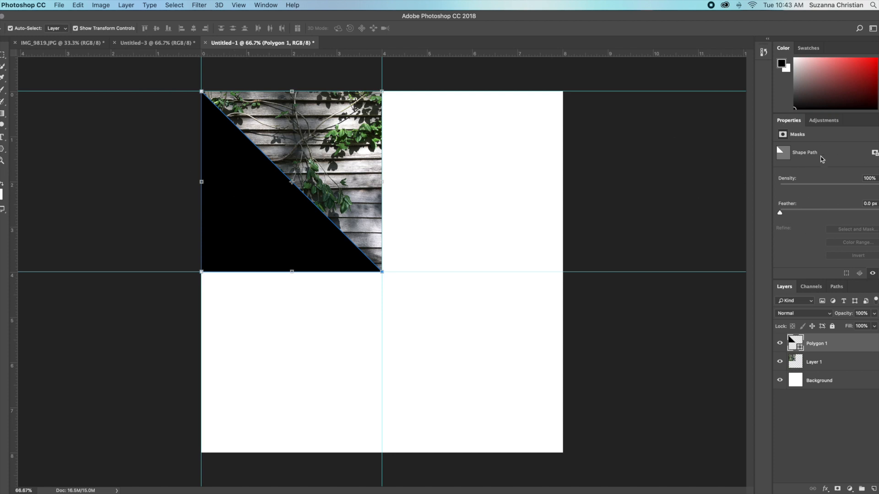
{"action": "left_click", "coordinate": [264, 5]}
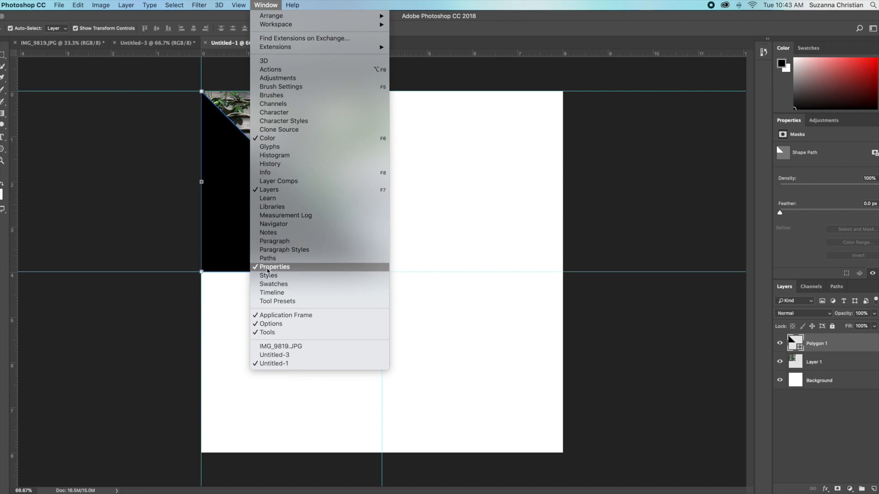
{"action": "left_click", "coordinate": [813, 250]}
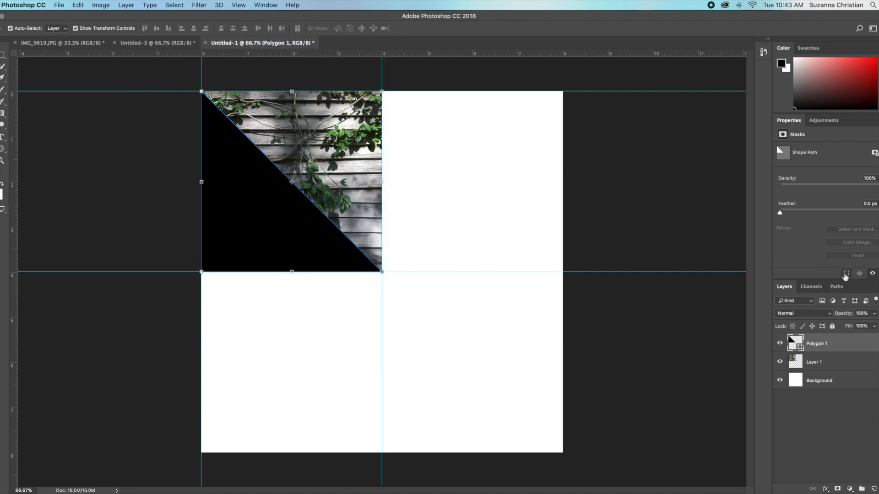
{"action": "left_click", "coordinate": [846, 273]}
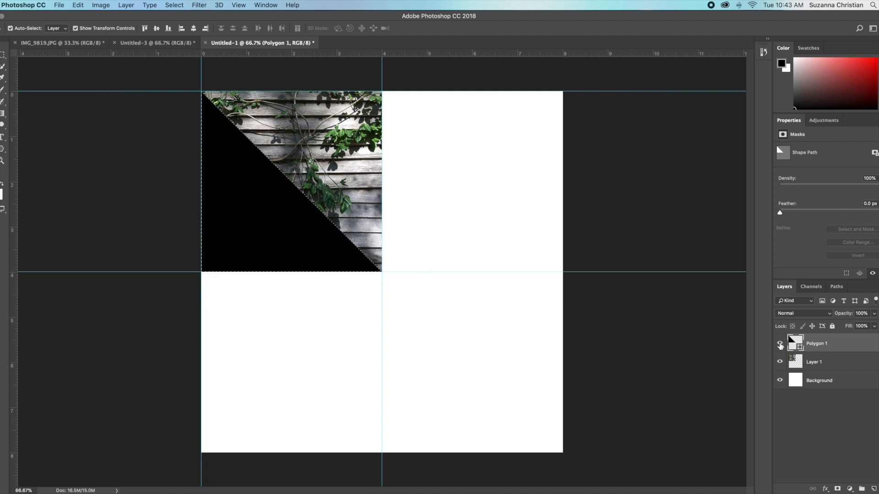
{"action": "left_click_drag", "start_coordinate": [841, 348], "coordinate": [833, 365]}
{"action": "left_click", "coordinate": [780, 362]}
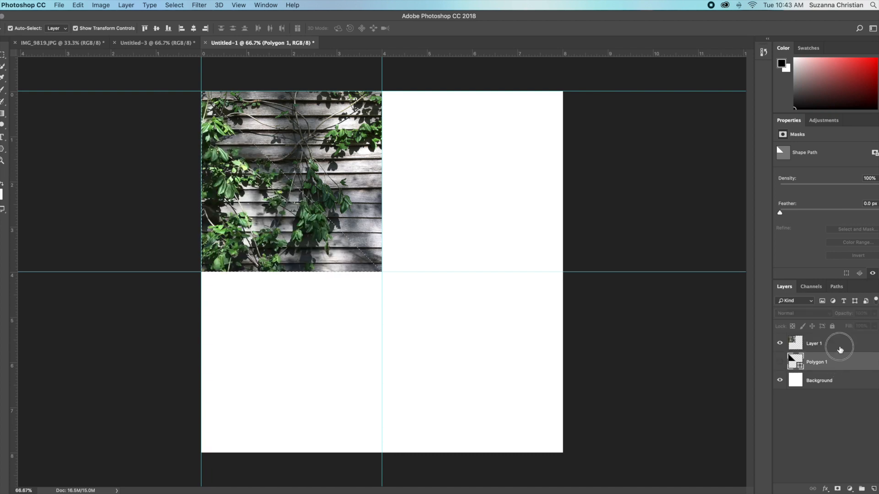
- Copy the selected triangular half of the photo onto a new layer and hide the full photo layer
{"action": "left_click", "coordinate": [838, 349]}
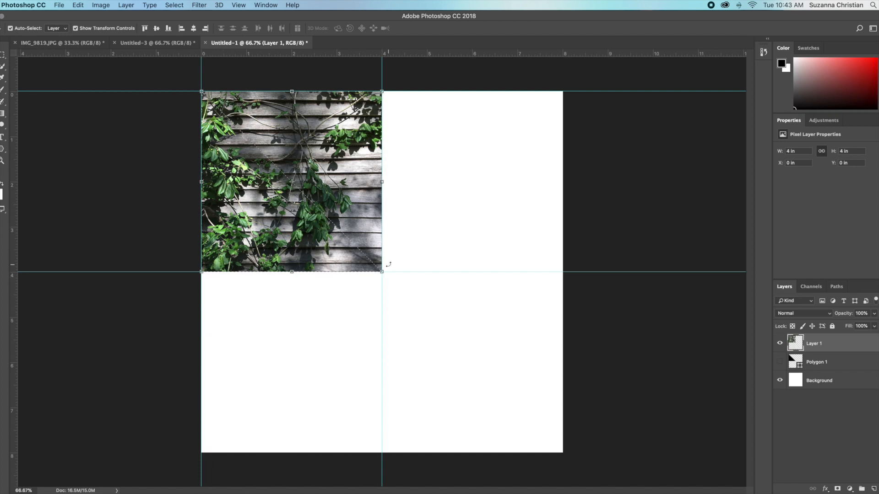
{"action": "key", "text": "super+c"}
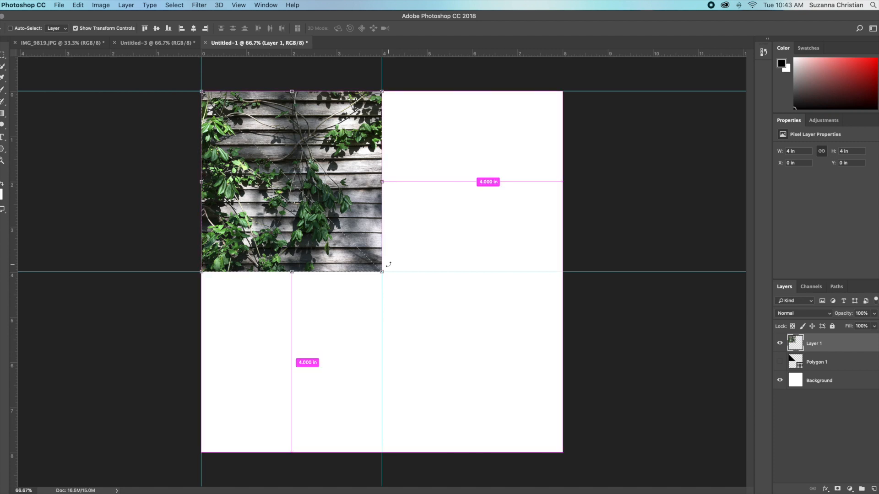
{"action": "key", "text": "super+v"}
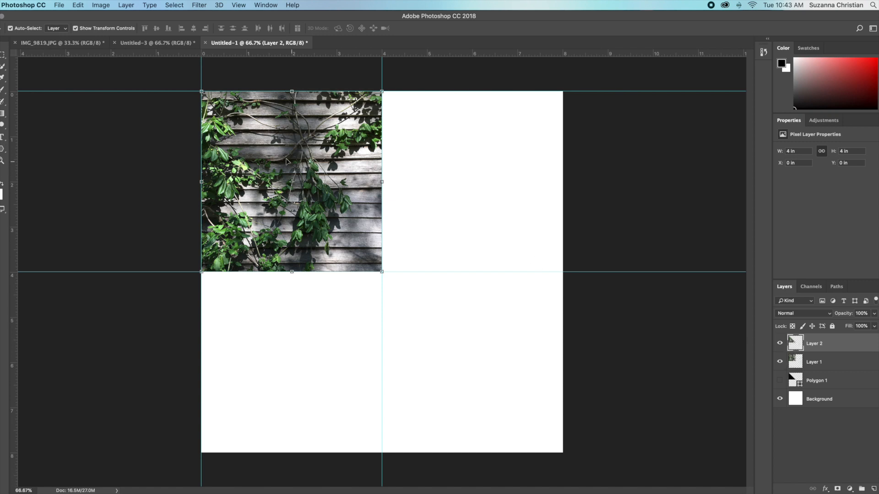
{"action": "left_click", "coordinate": [779, 362]}
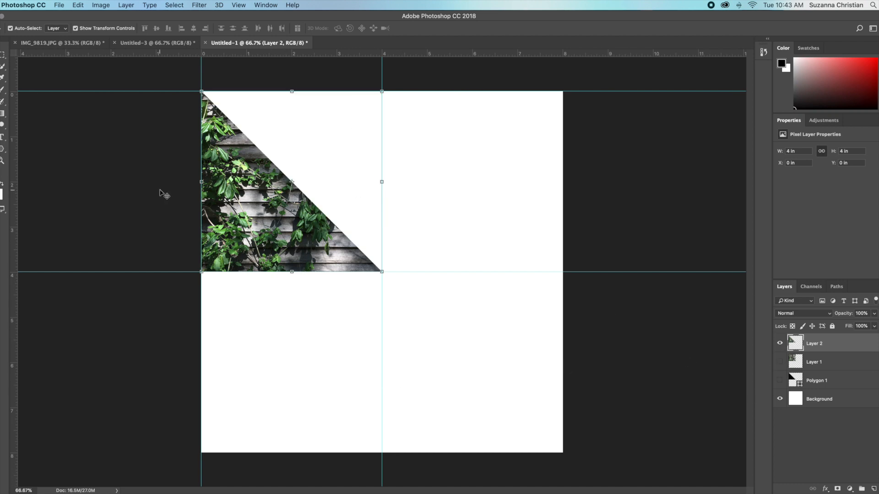
- Move the triangle to the upper-right quadrant, duplicate its layer and flip the copy vertically
{"action": "left_click_drag", "start_coordinate": [236, 236], "coordinate": [418, 241]}
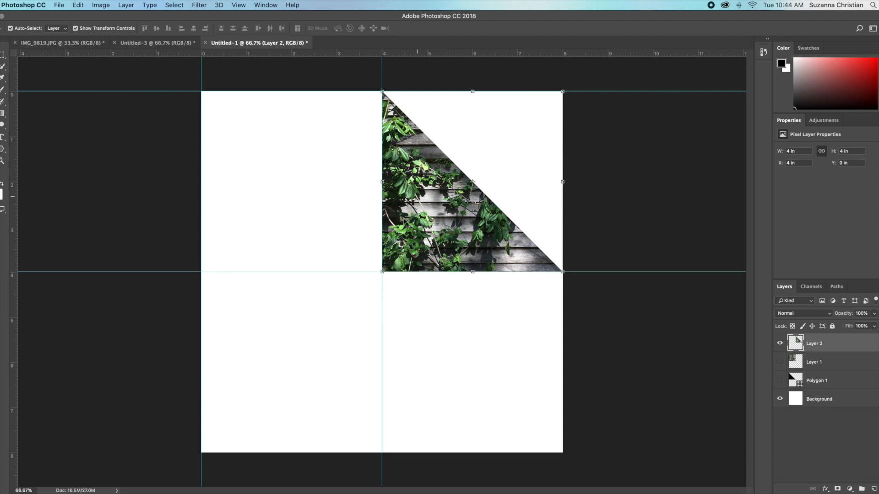
{"action": "left_click_drag", "start_coordinate": [872, 344], "coordinate": [873, 487]}
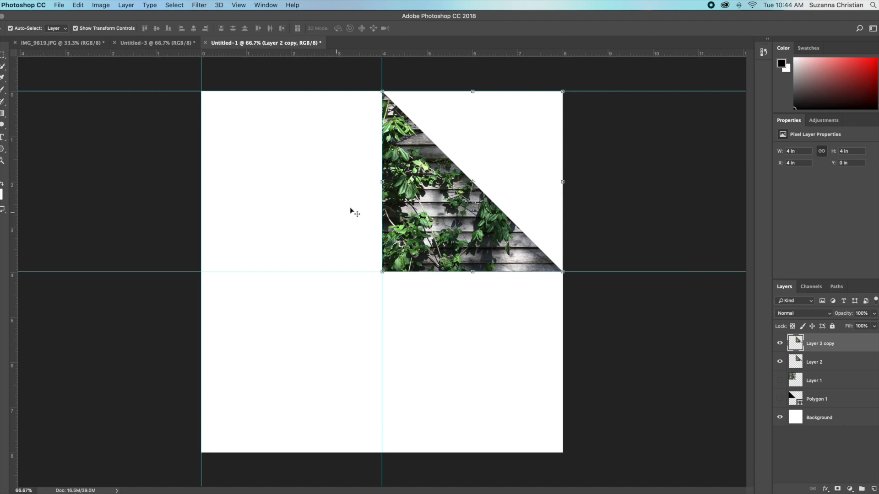
{"action": "left_click", "coordinate": [79, 5]}
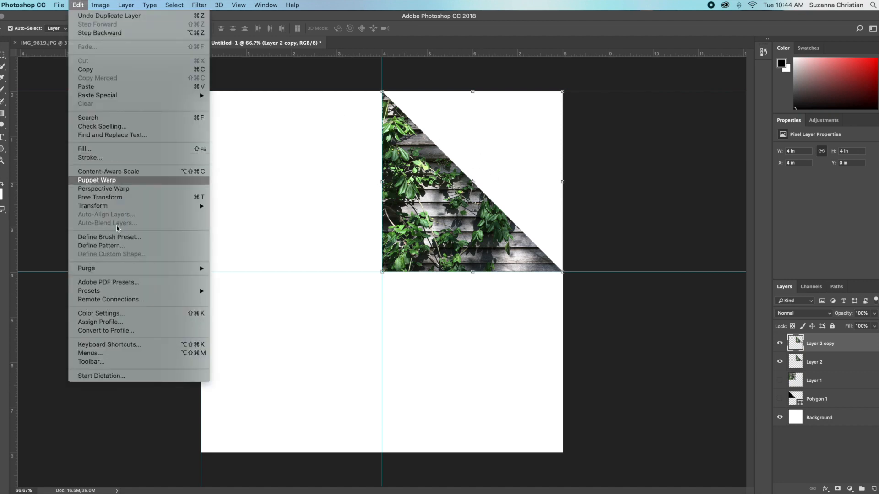
{"action": "mouse_move", "coordinate": [129, 207]}
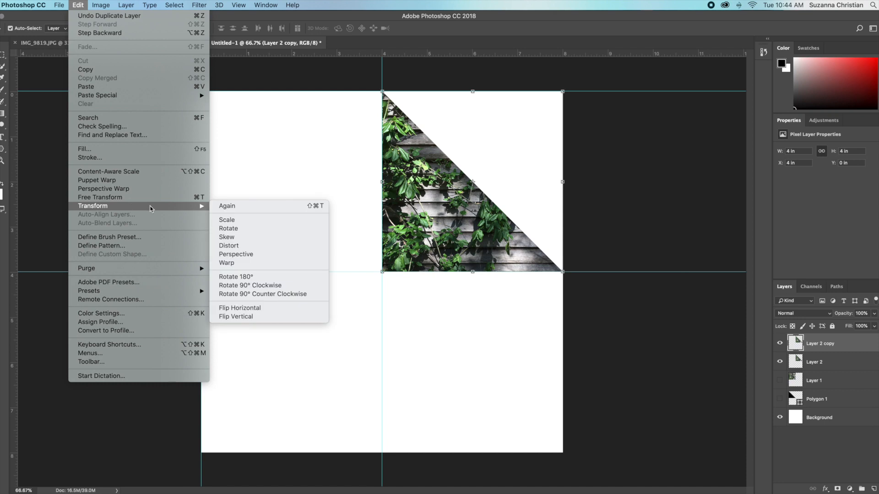
{"action": "left_click", "coordinate": [266, 315]}
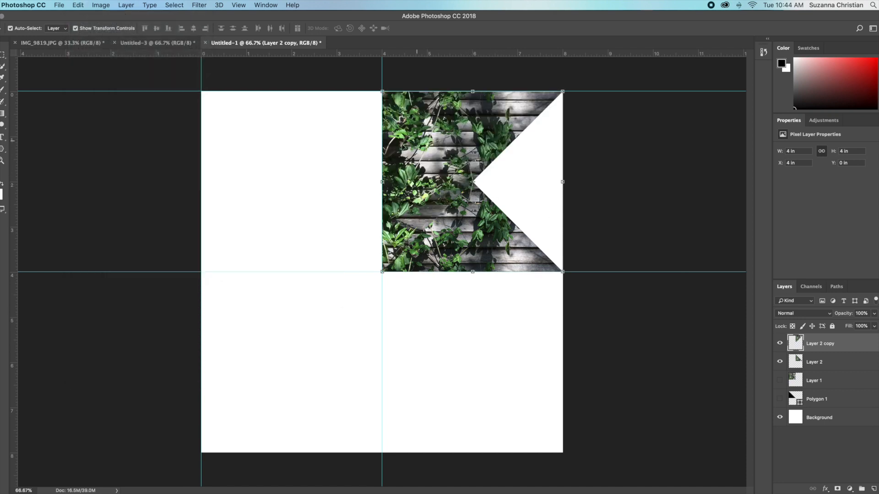
- Try rotating the flipped triangle copy 90° clockwise with the preset transform, and undo the rotation
{"action": "left_click", "coordinate": [77, 5]}
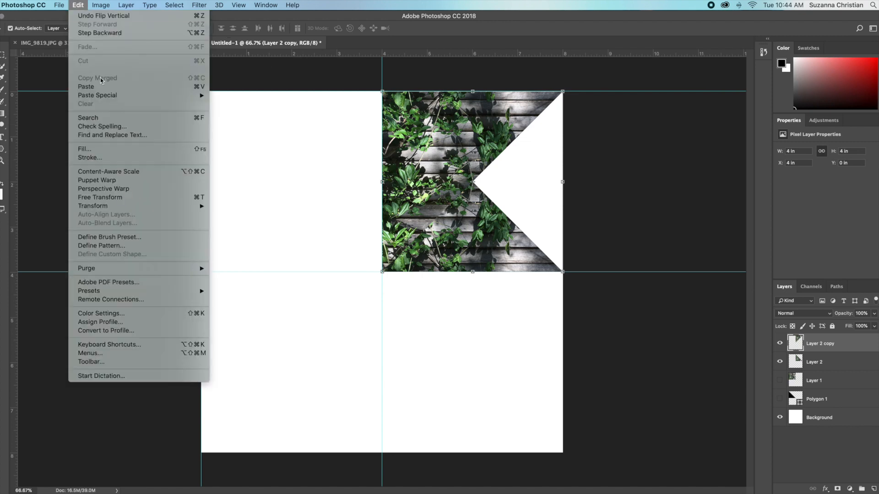
{"action": "mouse_move", "coordinate": [129, 208]}
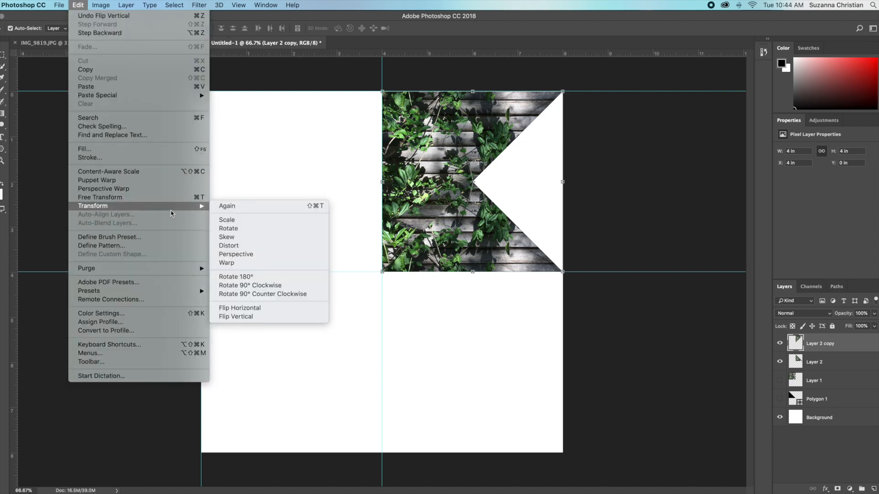
{"action": "left_click", "coordinate": [280, 287]}
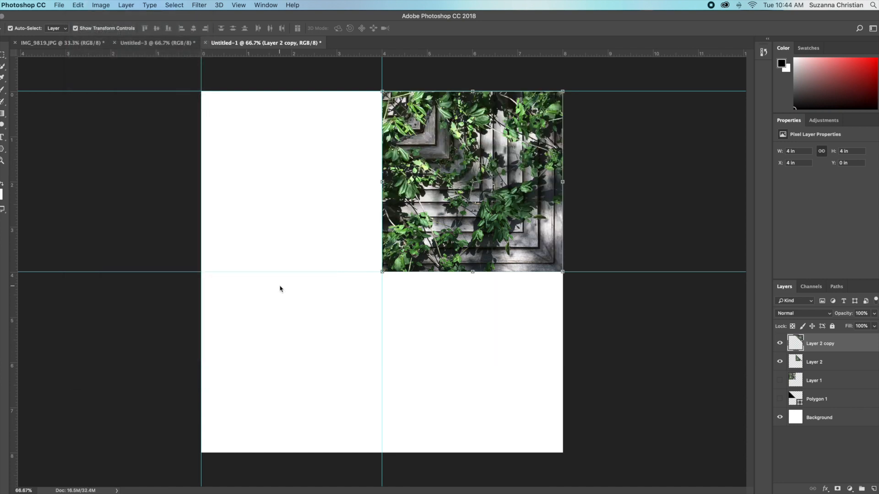
{"action": "key", "text": "super+z"}
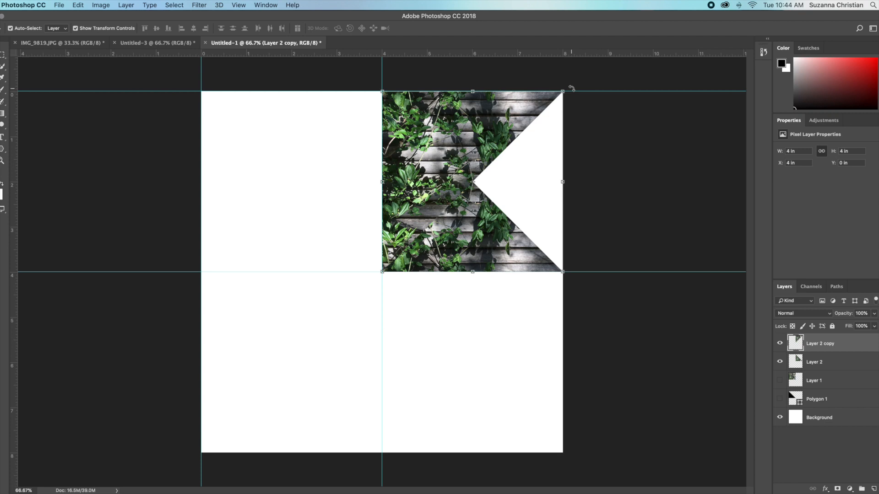
- Free-rotate the flipped triangle copy by 90° so it fills the empty half of the upper-right quadrant, and apply the transform
{"action": "left_click_drag", "start_coordinate": [572, 88], "coordinate": [549, 247]}
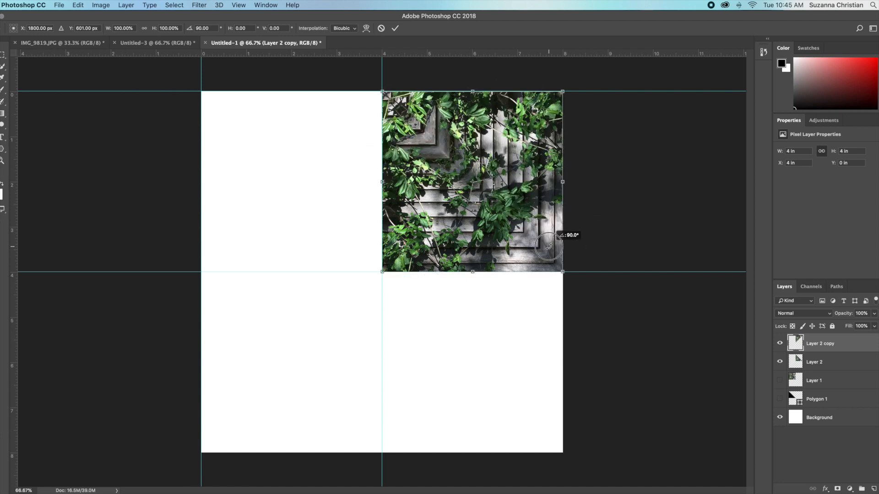
{"action": "left_click_drag", "start_coordinate": [549, 247], "coordinate": [549, 247]}
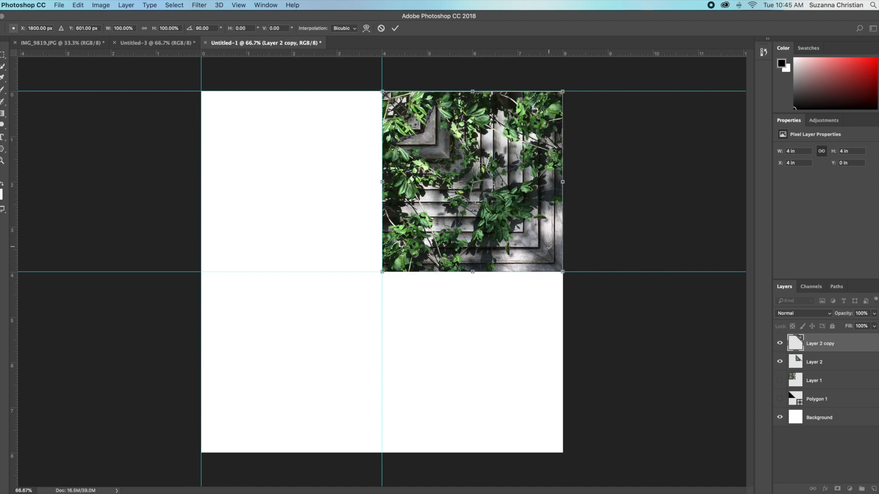
{"action": "double_click", "coordinate": [547, 196]}
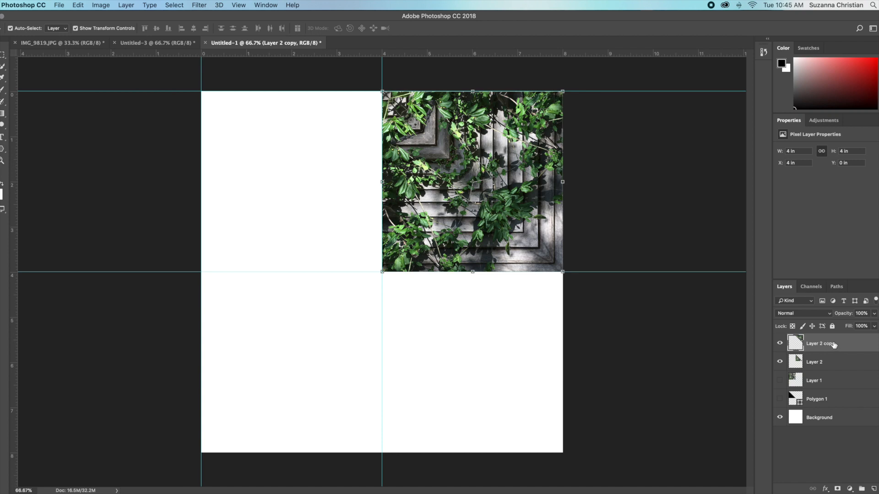
- Select both triangle layers together and move the finished square straight down about 4 in into the lower-right quadrant
{"action": "left_click", "coordinate": [840, 362], "text": "shift"}
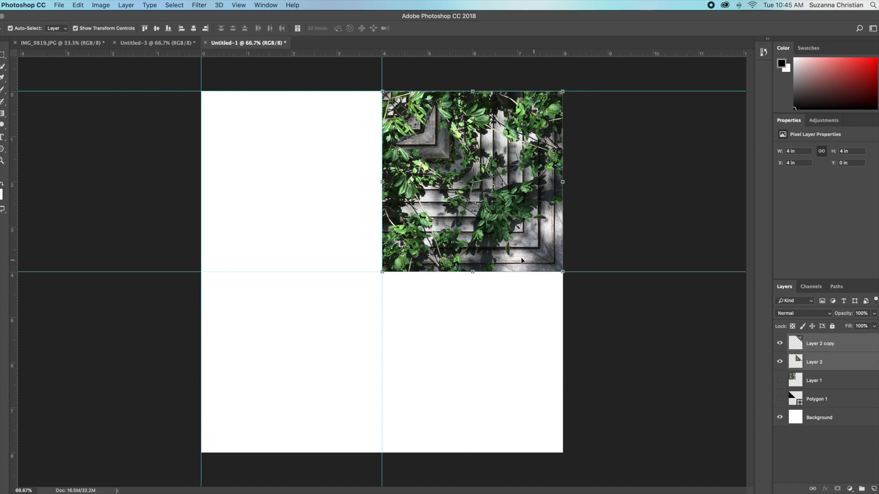
{"action": "left_click_drag", "start_coordinate": [516, 258], "coordinate": [518, 439]}
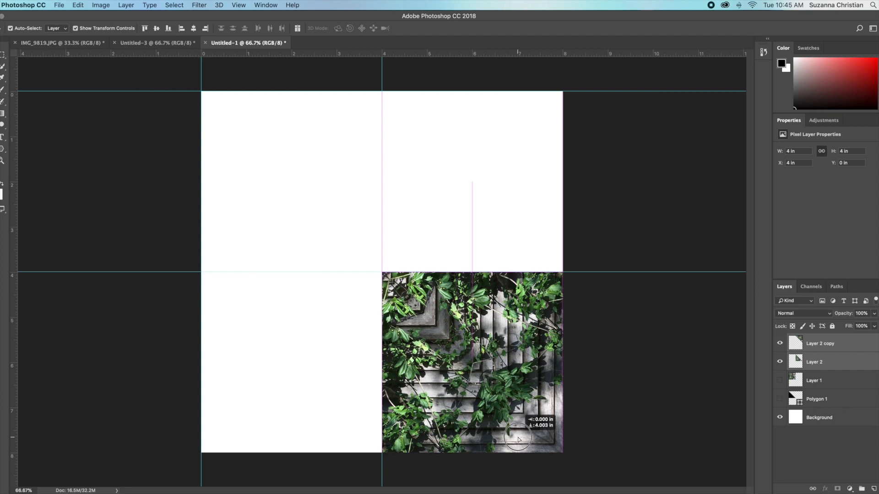
{"action": "left_click_drag", "start_coordinate": [518, 440], "coordinate": [518, 440]}
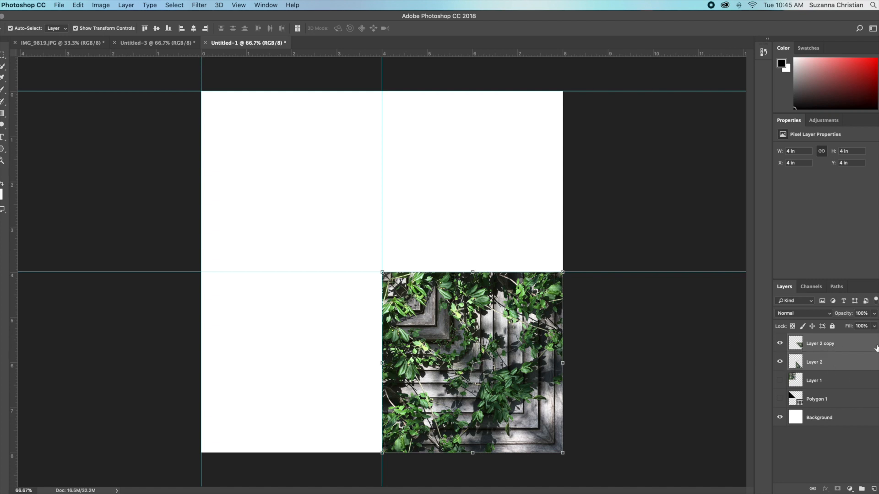
- Duplicate both triangle layers, move the copies up to the upper-right quadrant and flip them vertically
{"action": "left_click_drag", "start_coordinate": [877, 365], "coordinate": [874, 488]}
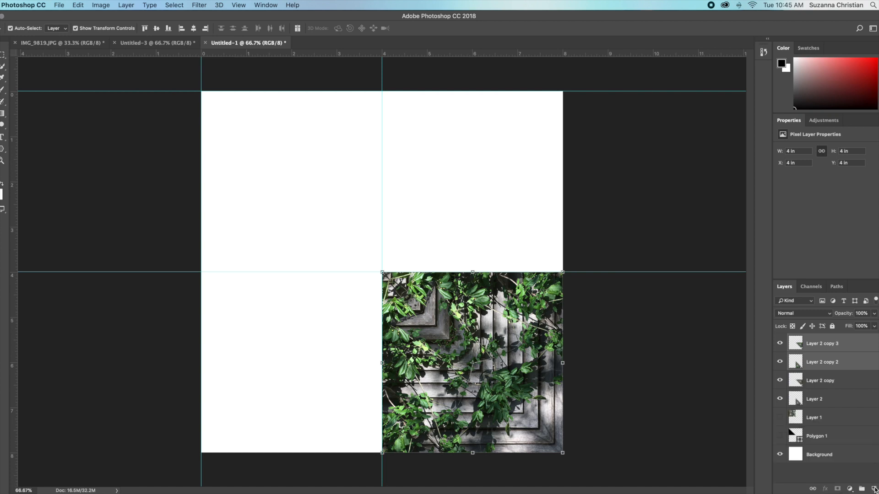
{"action": "left_click_drag", "start_coordinate": [520, 293], "coordinate": [518, 152]}
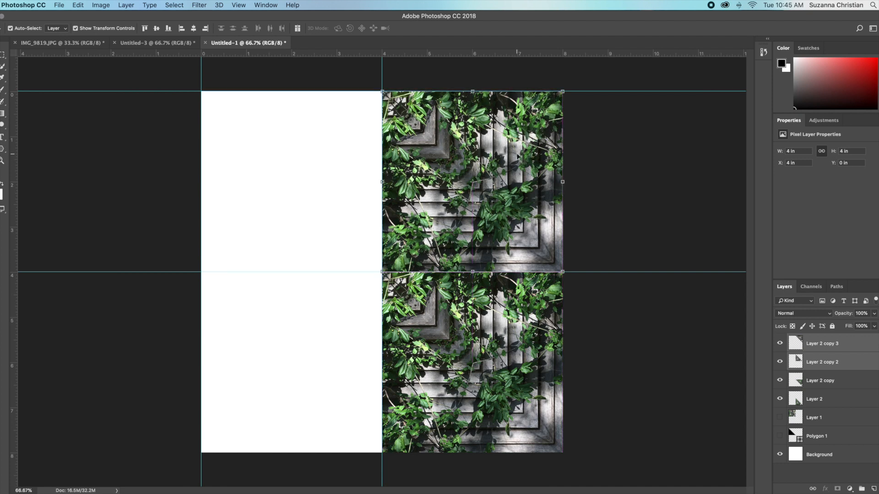
{"action": "left_click", "coordinate": [77, 5]}
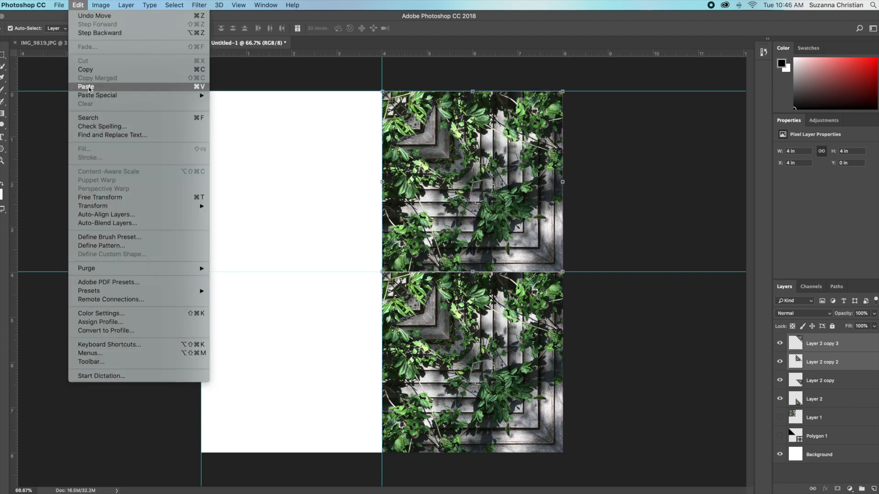
{"action": "mouse_move", "coordinate": [113, 206]}
{"action": "left_click", "coordinate": [280, 317]}
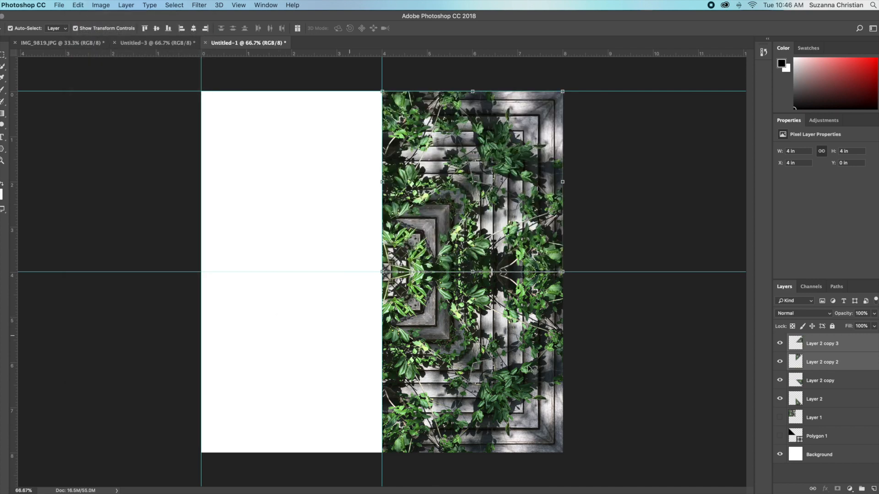
- Duplicate the upper-right pair of triangles, move the copies to the upper-left quadrant and flip them horizontally
{"action": "left_click_drag", "start_coordinate": [875, 361], "coordinate": [874, 488]}
{"action": "left_click_drag", "start_coordinate": [483, 248], "coordinate": [347, 253]}
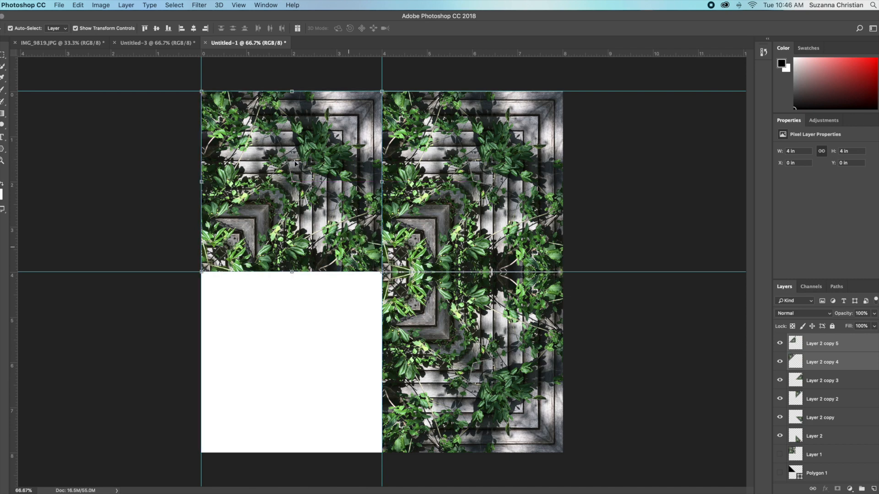
{"action": "left_click", "coordinate": [78, 5]}
{"action": "mouse_move", "coordinate": [116, 204]}
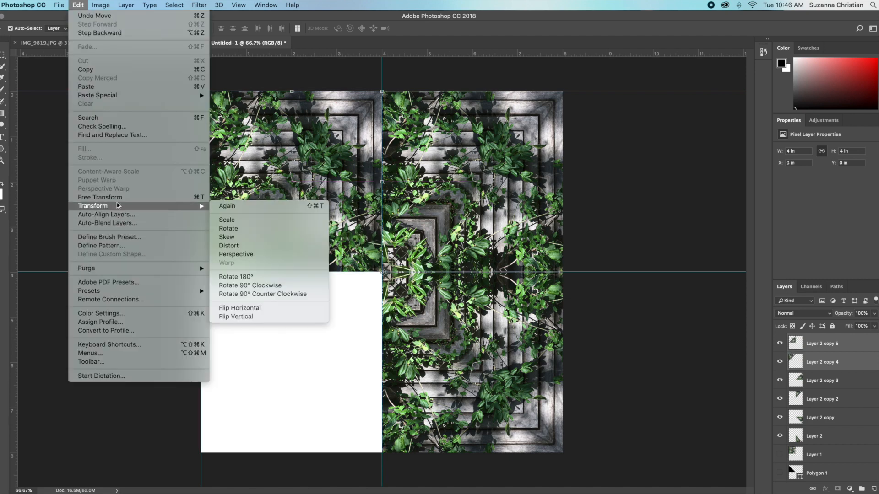
{"action": "left_click", "coordinate": [281, 308]}
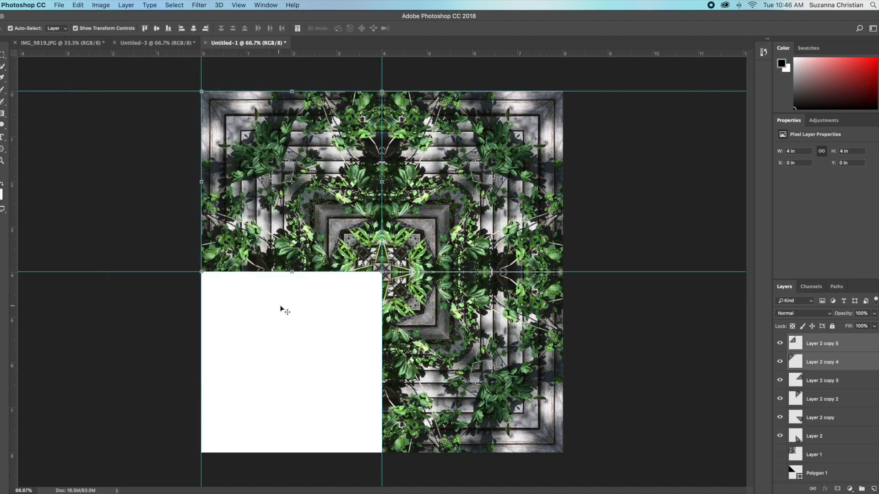
- Duplicate the upper-left pair of triangles, move the copies to the lower-left quadrant and flip them vertically
{"action": "left_click_drag", "start_coordinate": [865, 365], "coordinate": [873, 489]}
{"action": "left_click_drag", "start_coordinate": [288, 252], "coordinate": [302, 418]}
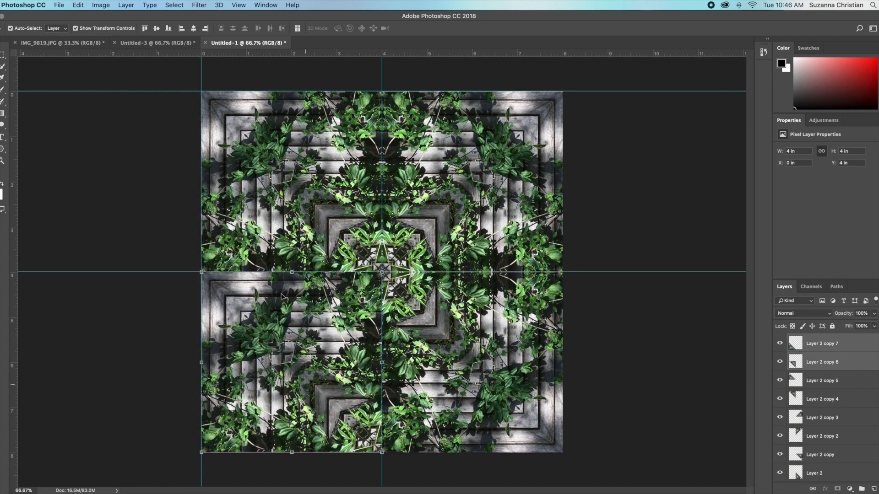
{"action": "left_click", "coordinate": [82, 6]}
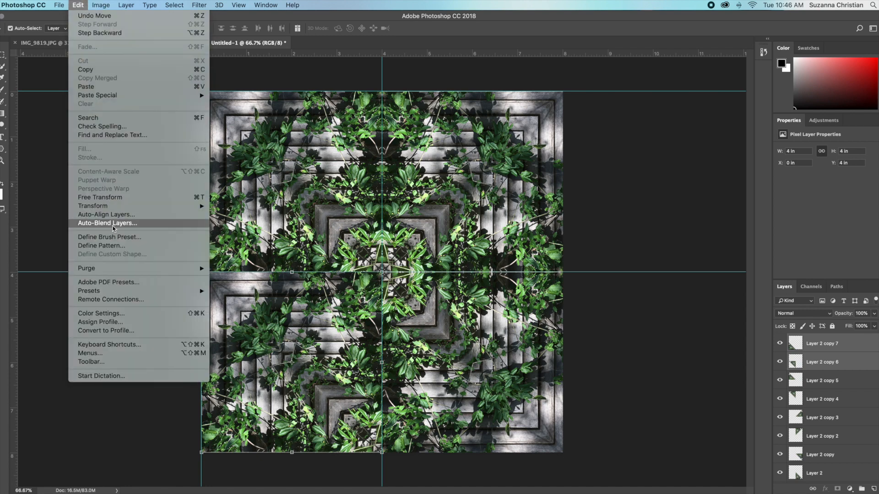
{"action": "mouse_move", "coordinate": [110, 208]}
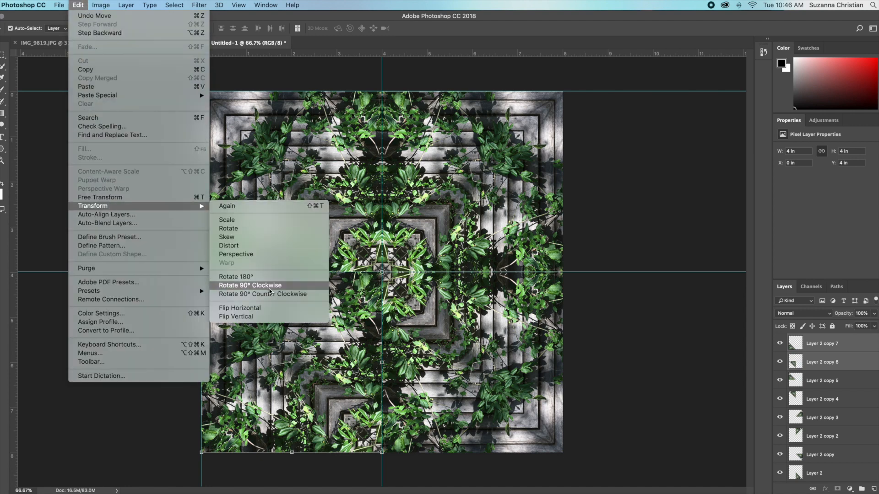
{"action": "left_click", "coordinate": [264, 317]}
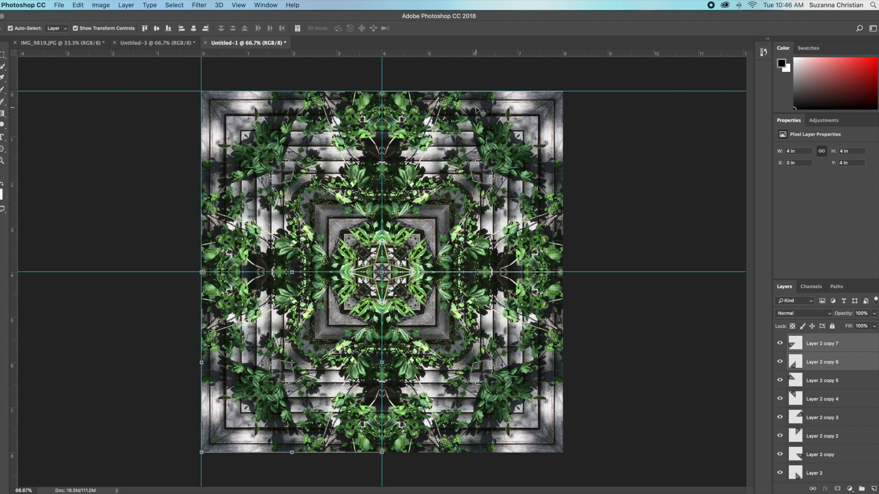
- Hide the guides and nudge the two lower-right triangle layers up about 0.01 in to close the horizontal seam
{"action": "key", "text": "super+semicolon"}
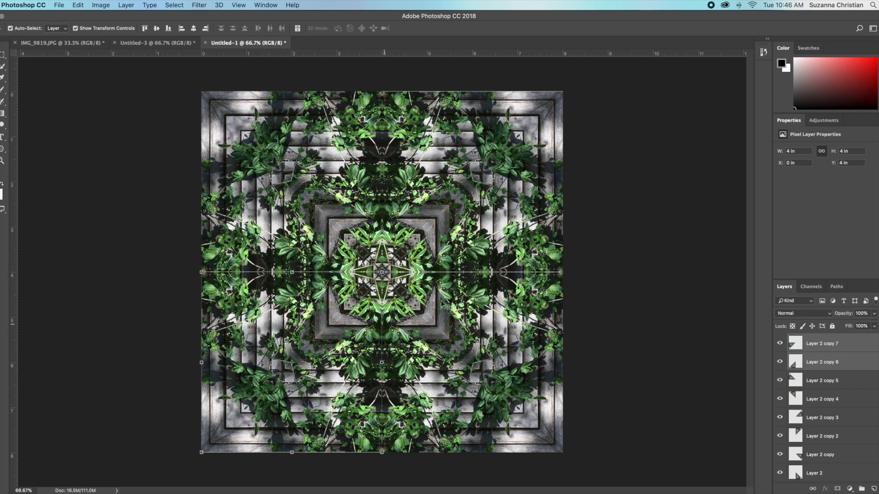
{"action": "left_click", "coordinate": [572, 307]}
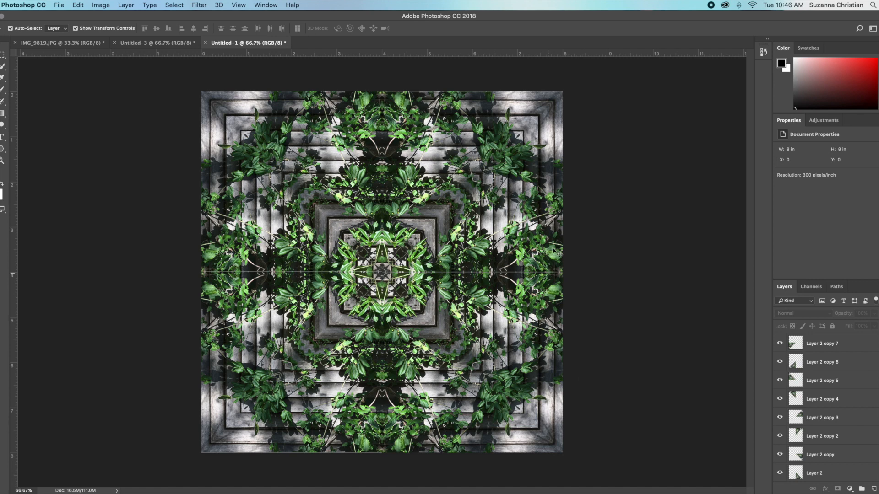
{"action": "left_click_drag", "start_coordinate": [588, 439], "coordinate": [504, 390]}
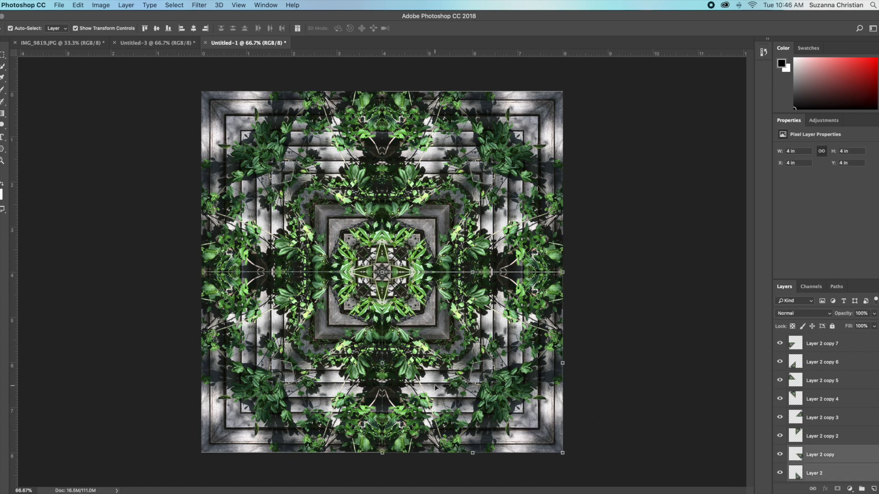
{"action": "left_click", "coordinate": [613, 353]}
{"action": "left_click_drag", "start_coordinate": [596, 437], "coordinate": [460, 341]}
{"action": "left_click", "coordinate": [613, 400]}
{"action": "left_click", "coordinate": [472, 413]}
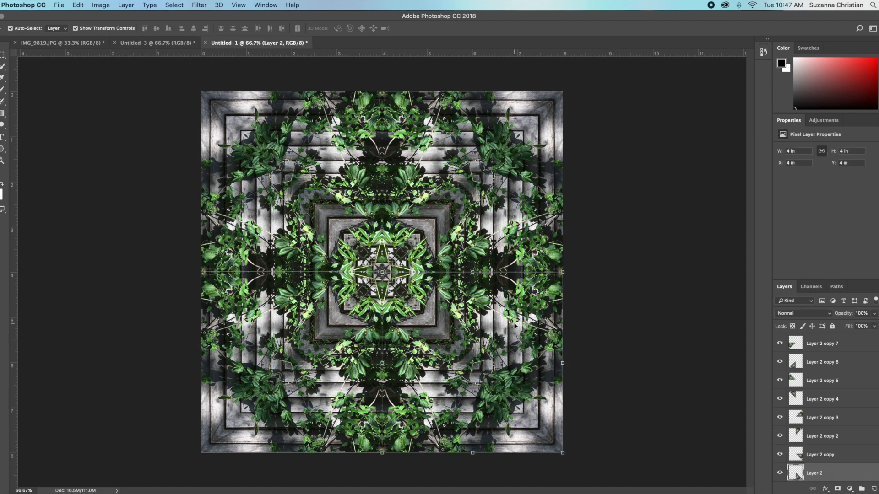
{"action": "left_click", "coordinate": [515, 325], "text": "shift"}
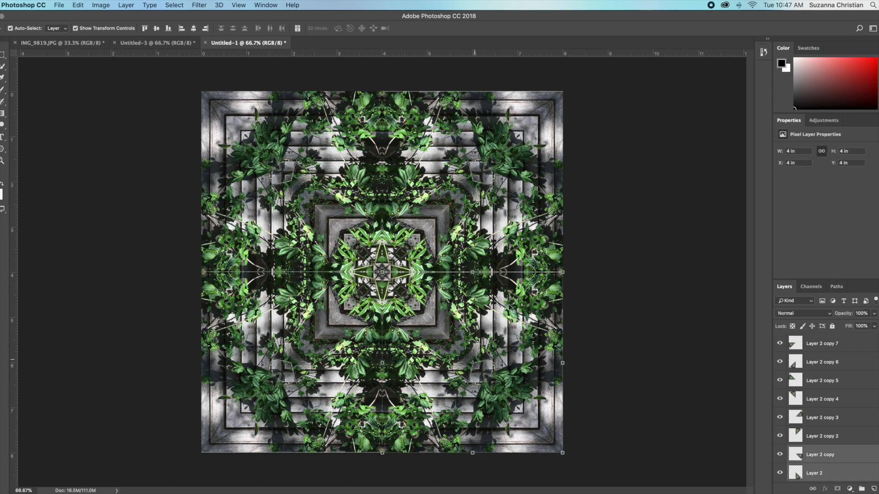
{"action": "left_click", "coordinate": [525, 293]}
{"action": "left_click_drag", "start_coordinate": [526, 294], "coordinate": [525, 291]}
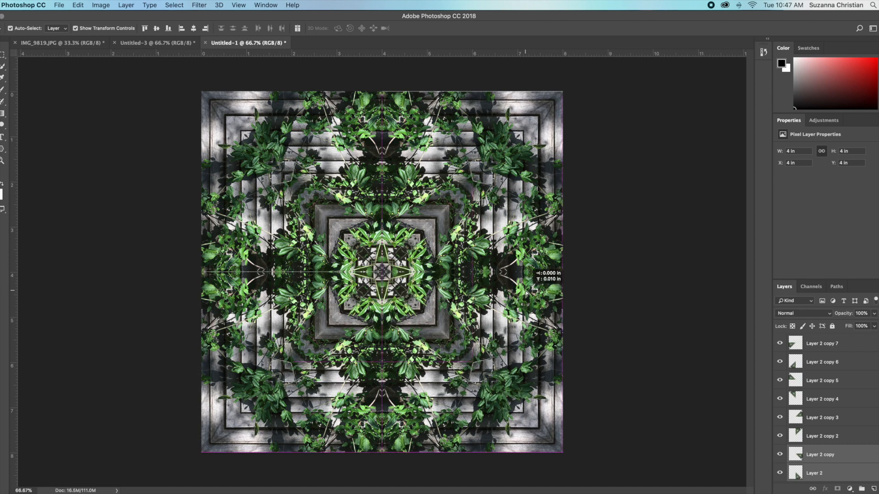
- Nudge the two lower-left triangle layers up to close the rest of the horizontal seam, and deselect them
{"action": "left_click_drag", "start_coordinate": [216, 339], "coordinate": [354, 365]}
{"action": "left_click_drag", "start_coordinate": [318, 290], "coordinate": [321, 287]}
{"action": "left_click", "coordinate": [124, 281]}
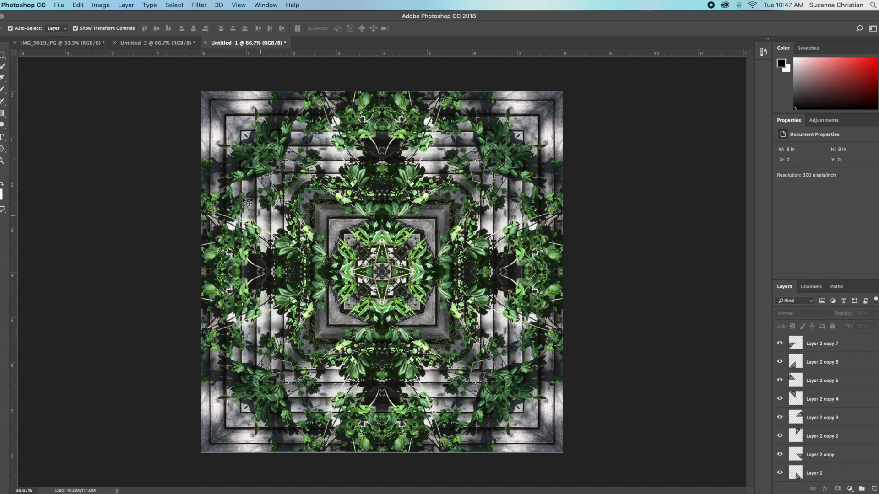
{"action": "left_click", "coordinate": [64, 5]}
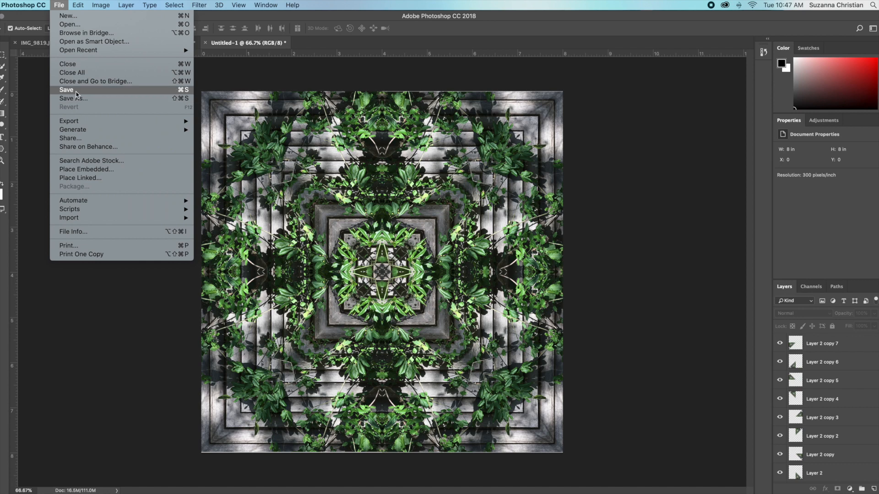
{"action": "left_click", "coordinate": [76, 90]}
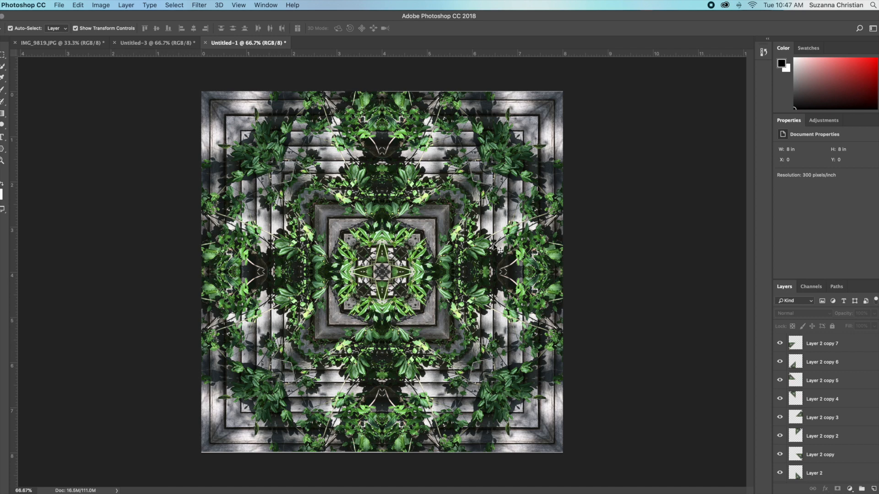
- Save the document with its layers as a Photoshop file, named with the surname followed by "-a1-kaleidoscope", in the Example Project folder
{"action": "type", "text": "christian-"}
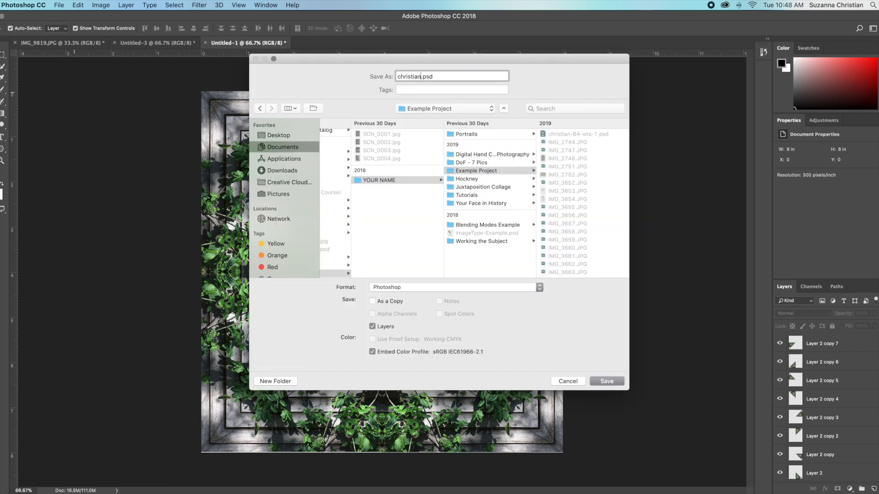
{"action": "type", "text": "a1-"}
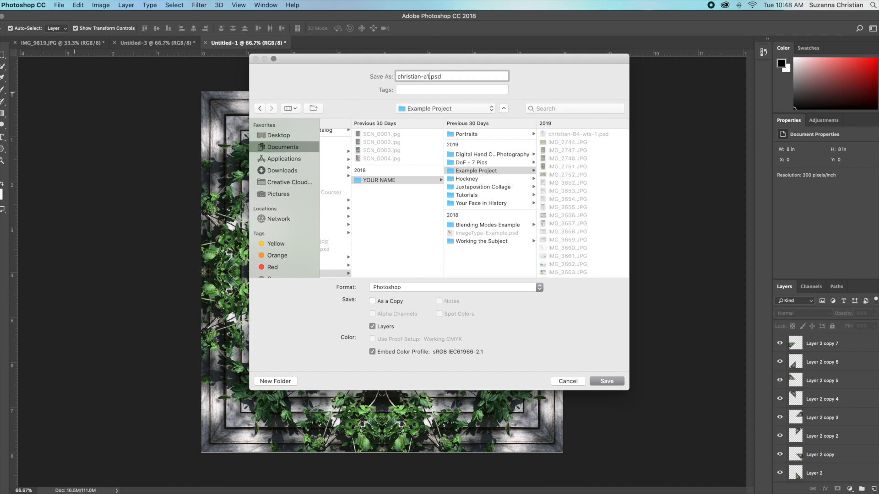
{"action": "type", "text": "kaleidoscope"}
{"action": "left_click", "coordinate": [615, 383]}
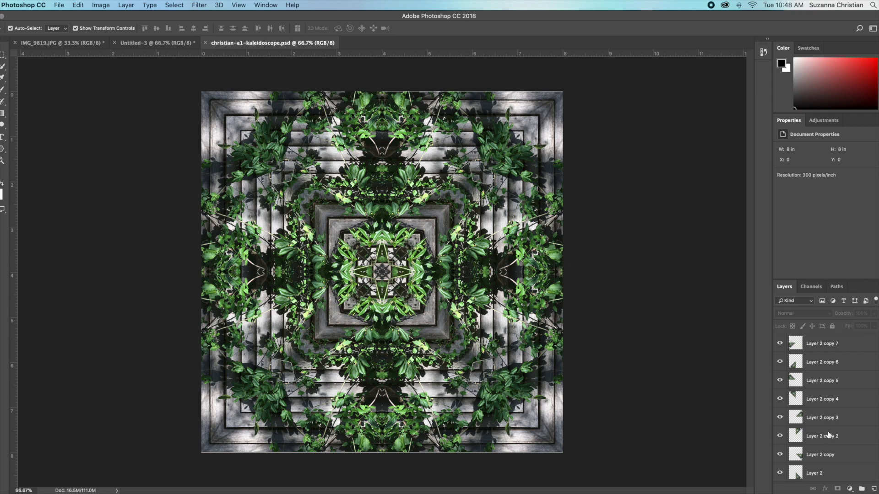
- Group the eight triangle layers from Layer 2 through Layer 2 copy 7, check the group's contents and collapse it
{"action": "scroll", "coordinate": [836, 419], "scroll_direction": "down", "scroll_amount": 3}
{"action": "scroll", "coordinate": [837, 425], "scroll_direction": "up", "scroll_amount": 3}
{"action": "scroll", "coordinate": [836, 425], "scroll_direction": "down", "scroll_amount": 3}
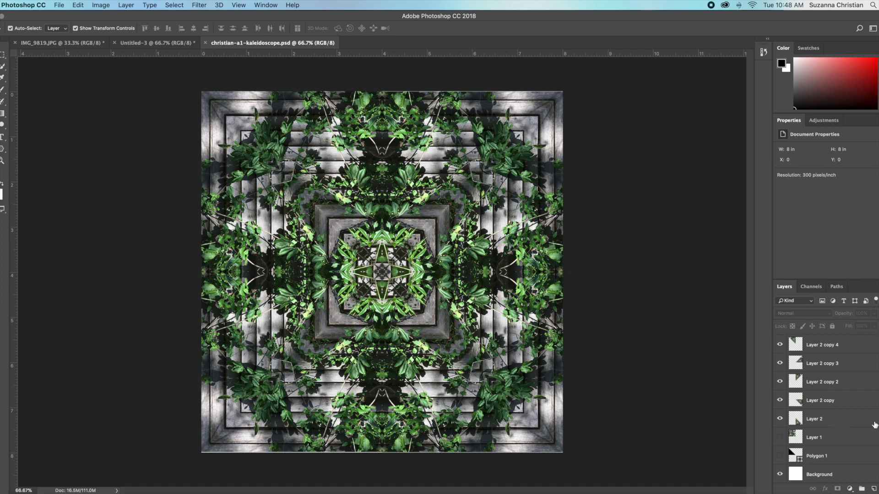
{"action": "scroll", "coordinate": [835, 425], "scroll_direction": "up", "scroll_amount": 3}
{"action": "scroll", "coordinate": [811, 453], "scroll_direction": "down", "scroll_amount": 3}
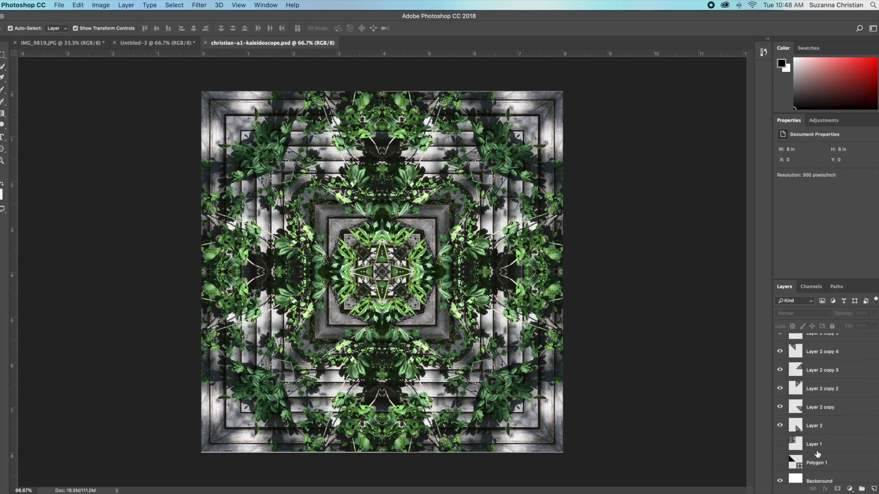
{"action": "double_click", "coordinate": [815, 420]}
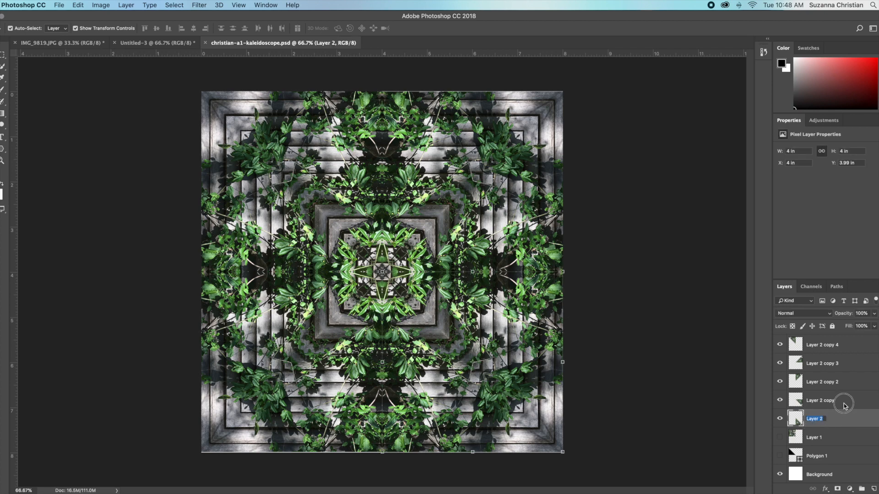
{"action": "scroll", "coordinate": [840, 431], "scroll_direction": "up", "scroll_amount": 3}
{"action": "left_click", "coordinate": [837, 346], "text": "shift"}
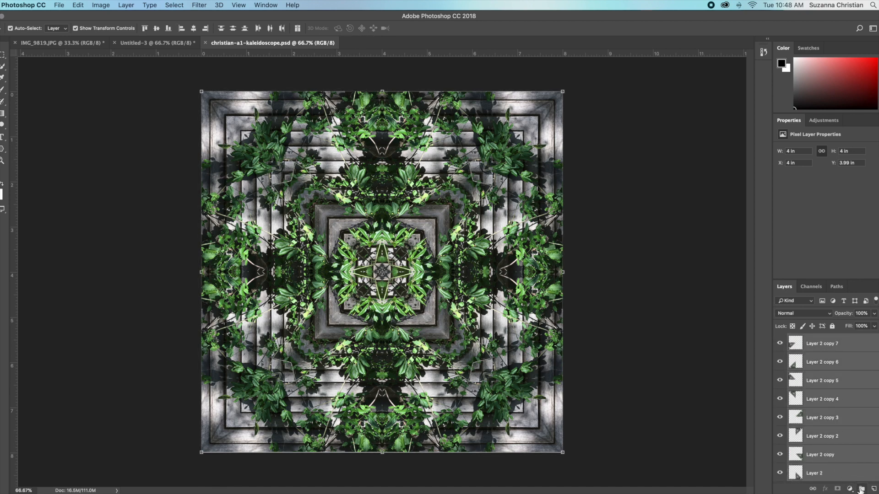
{"action": "left_click", "coordinate": [860, 488]}
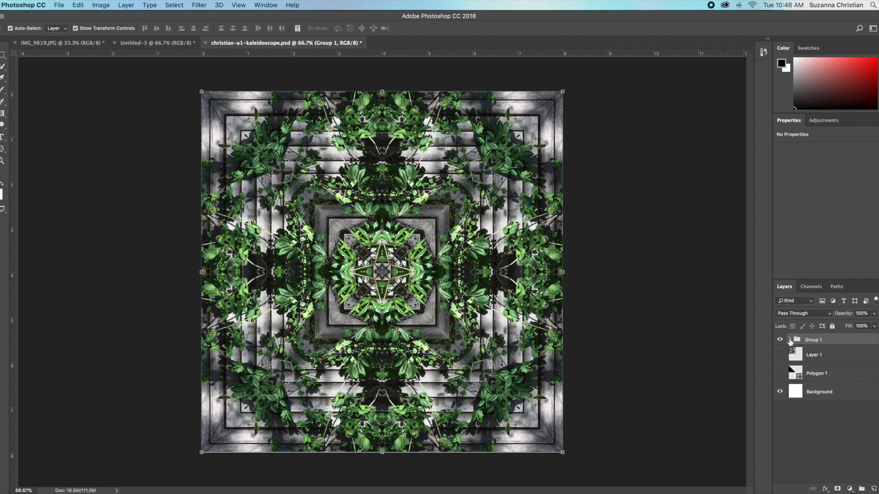
{"action": "left_click", "coordinate": [789, 340]}
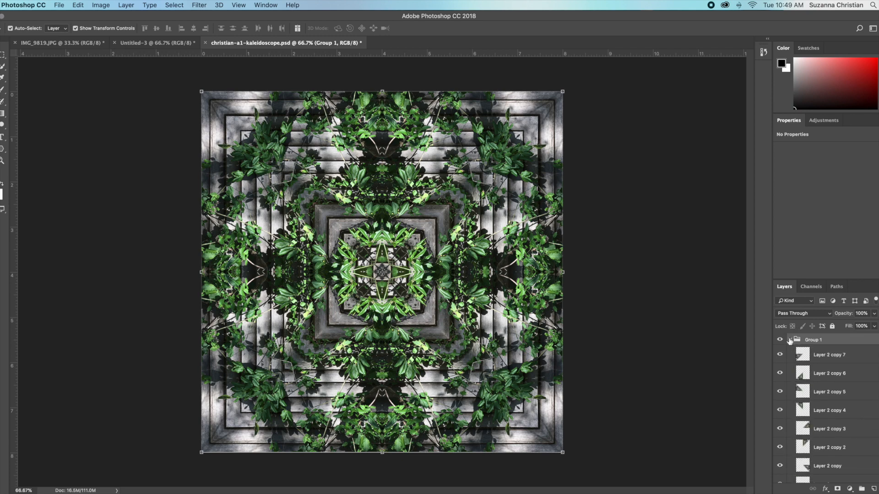
{"action": "left_click", "coordinate": [790, 340]}
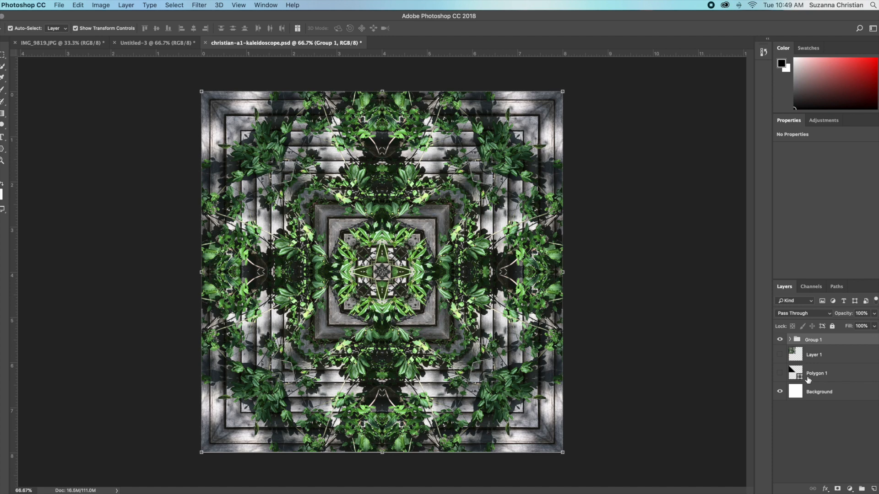
- Group the hidden Layer 1 and Polygon 1 layers, name the group "Planning", and leave all layers deselected
{"action": "left_click", "coordinate": [828, 357]}
{"action": "left_click", "coordinate": [830, 374], "text": "shift"}
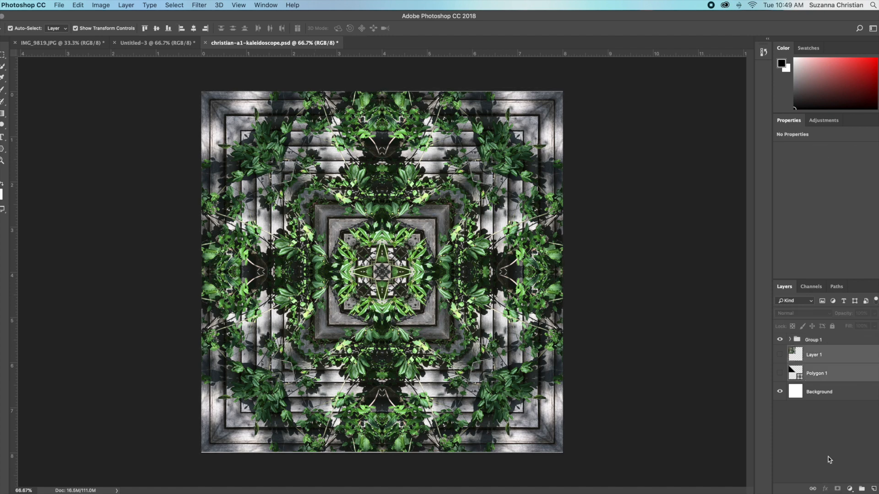
{"action": "left_click", "coordinate": [860, 489]}
{"action": "double_click", "coordinate": [814, 353]}
{"action": "type", "text": "Planning"}
{"action": "key", "text": "Return"}
{"action": "double_click", "coordinate": [815, 339]}
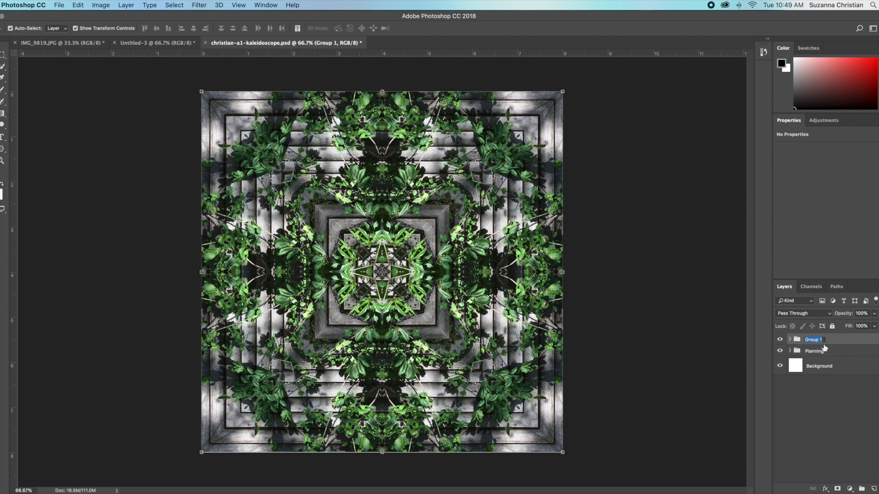
{"action": "left_click", "coordinate": [826, 394]}
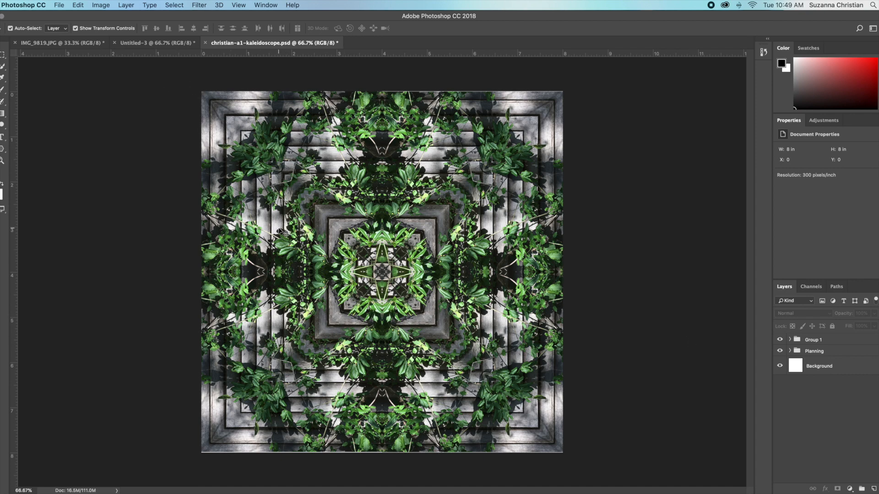
- Show the guides and scale the Group 1 kaleidoscope down to fill only the lower-right quadrant of the canvas
{"action": "key", "text": "super+semicolon"}
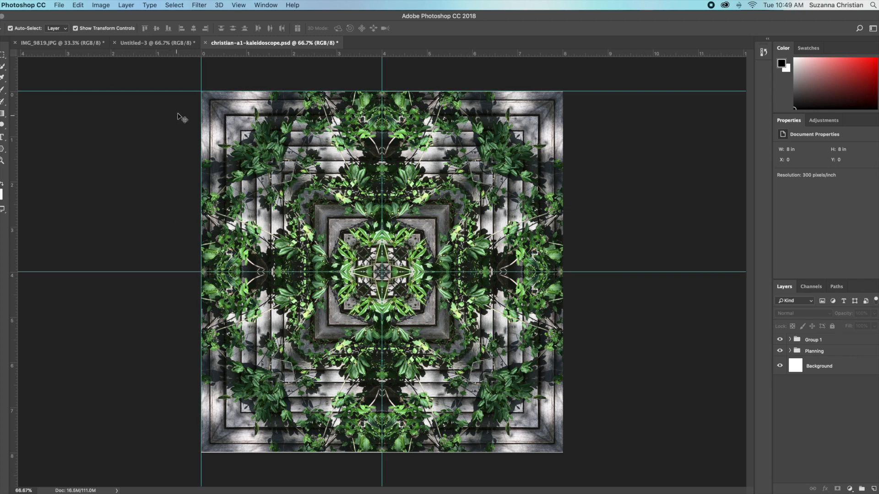
{"action": "left_click", "coordinate": [810, 341]}
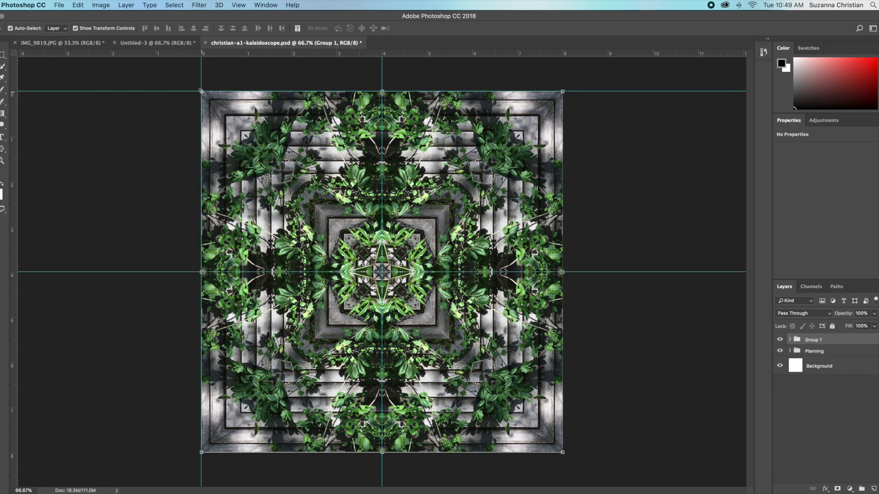
{"action": "left_click_drag", "start_coordinate": [202, 92], "coordinate": [383, 271]}
{"action": "key", "text": "Return"}
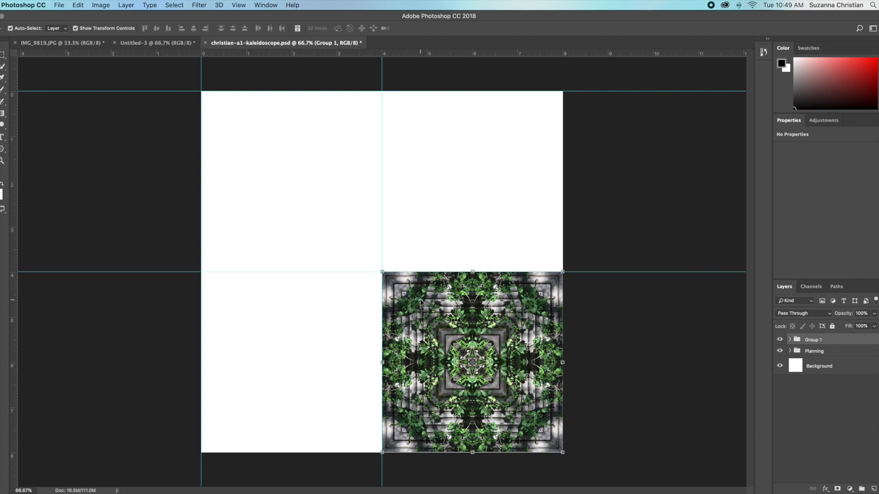
- Duplicate the scaled kaleidoscope group, turn off Auto-Select, and move the copy into the upper-right quadrant
{"action": "left_click_drag", "start_coordinate": [870, 343], "coordinate": [874, 488]}
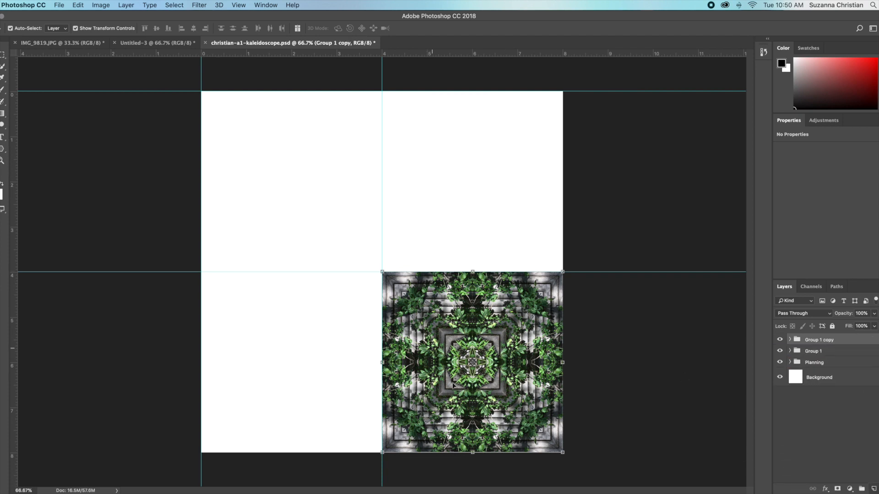
{"action": "left_click_drag", "start_coordinate": [483, 393], "coordinate": [492, 333]}
{"action": "key", "text": "super+z"}
{"action": "left_click_drag", "start_coordinate": [449, 271], "coordinate": [452, 112]}
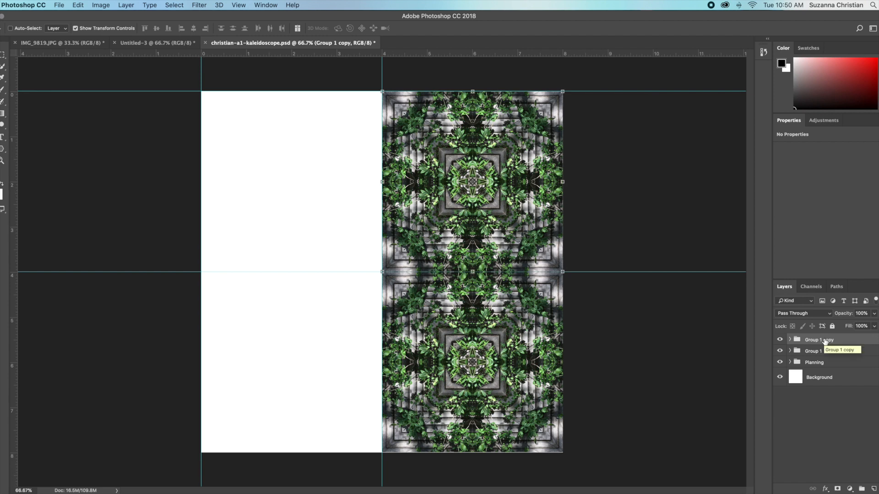
- Duplicate the kaleidoscope group twice more, place the copies in the upper-left and lower-left quadrants, and hide the guides
{"action": "left_click_drag", "start_coordinate": [826, 341], "coordinate": [861, 489]}
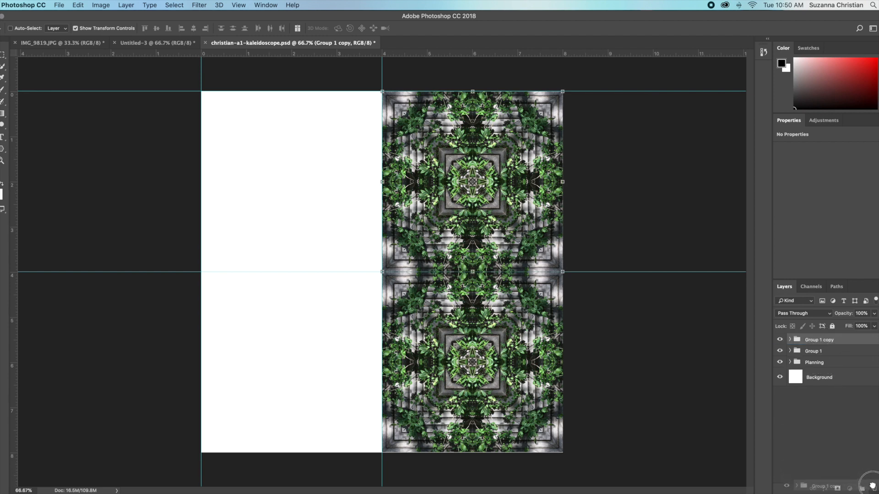
{"action": "left_click_drag", "start_coordinate": [485, 228], "coordinate": [339, 242]}
{"action": "left_click_drag", "start_coordinate": [835, 339], "coordinate": [873, 488]}
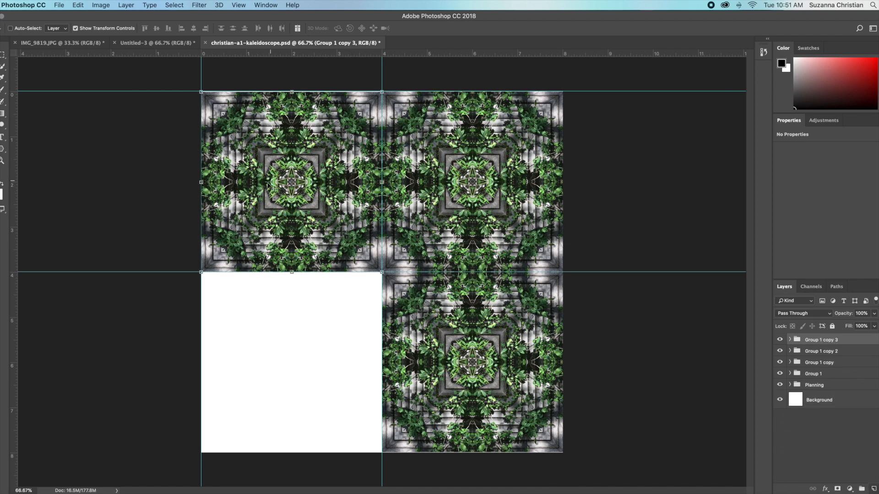
{"action": "left_click_drag", "start_coordinate": [347, 175], "coordinate": [351, 354]}
{"action": "key", "text": "super+semicolon"}
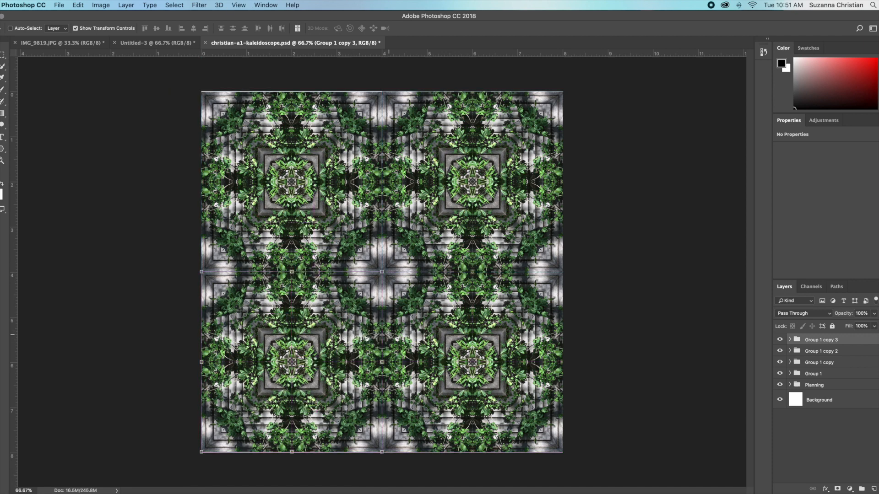